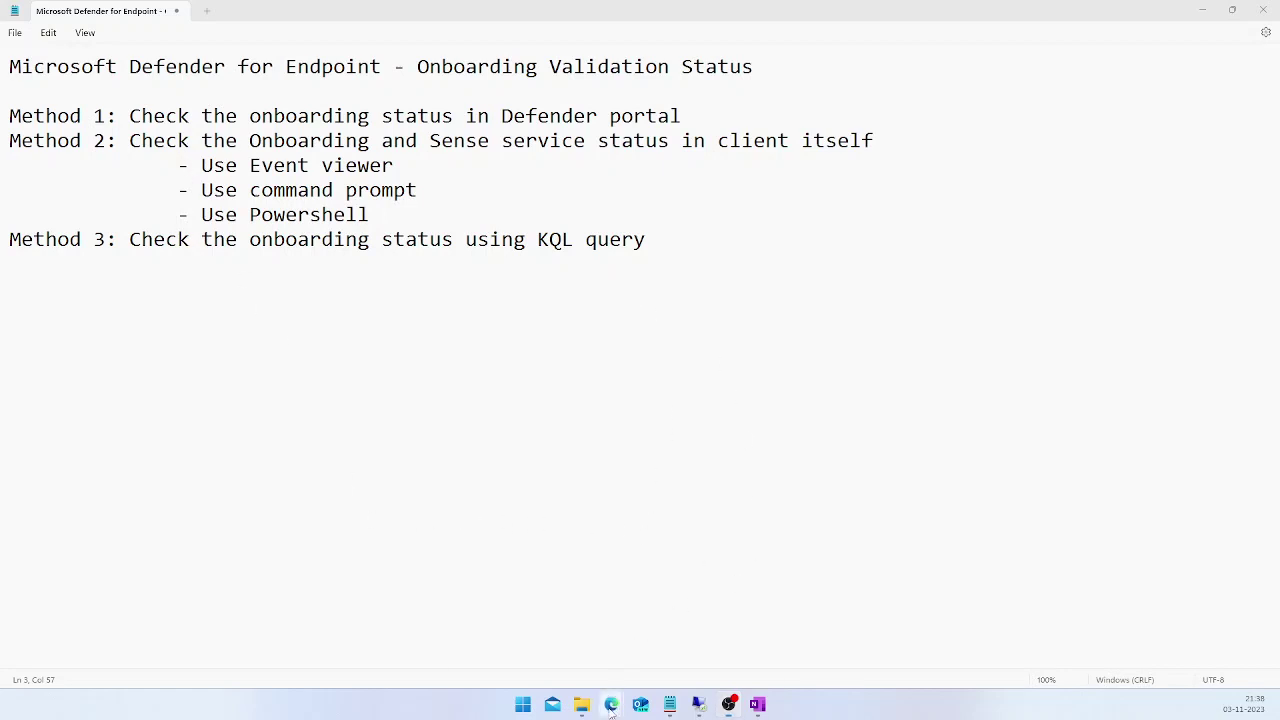
# - Switch to the Microsoft 365 Defender portal in Edge and open the win11-test1 device from the Device Inventory
pyautogui.moveTo(611, 704)
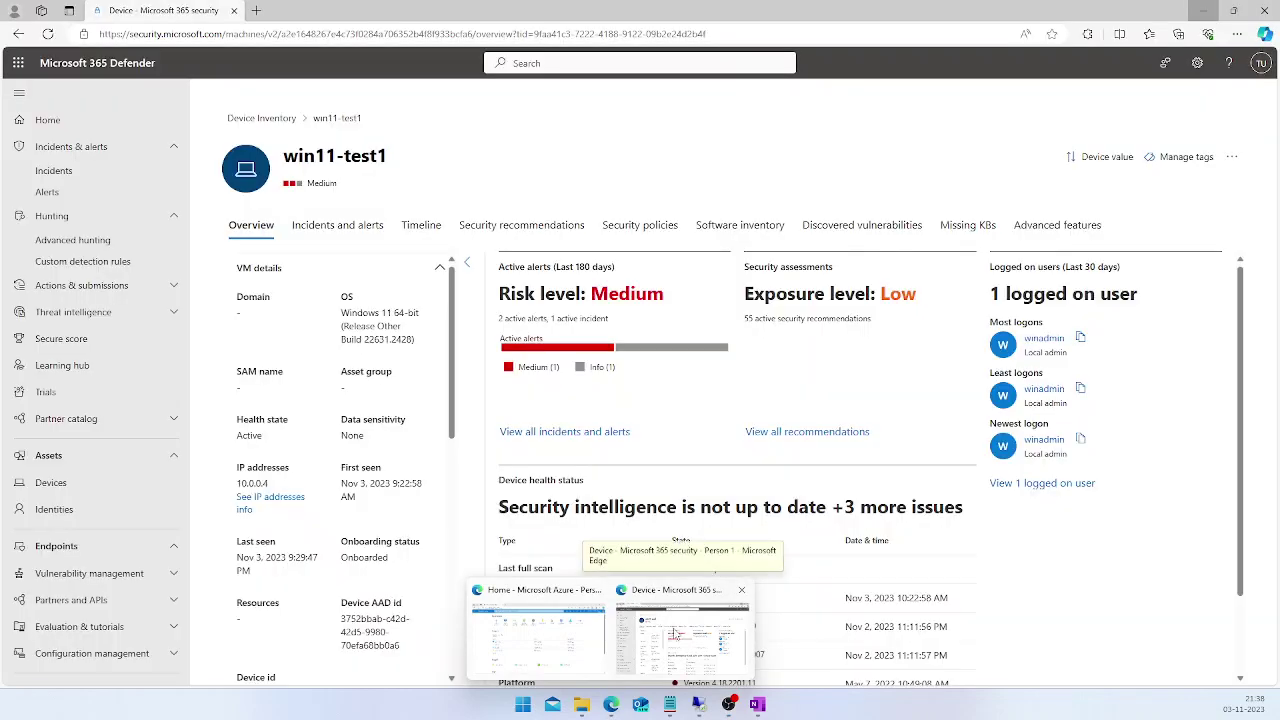
pyautogui.click(676, 633)
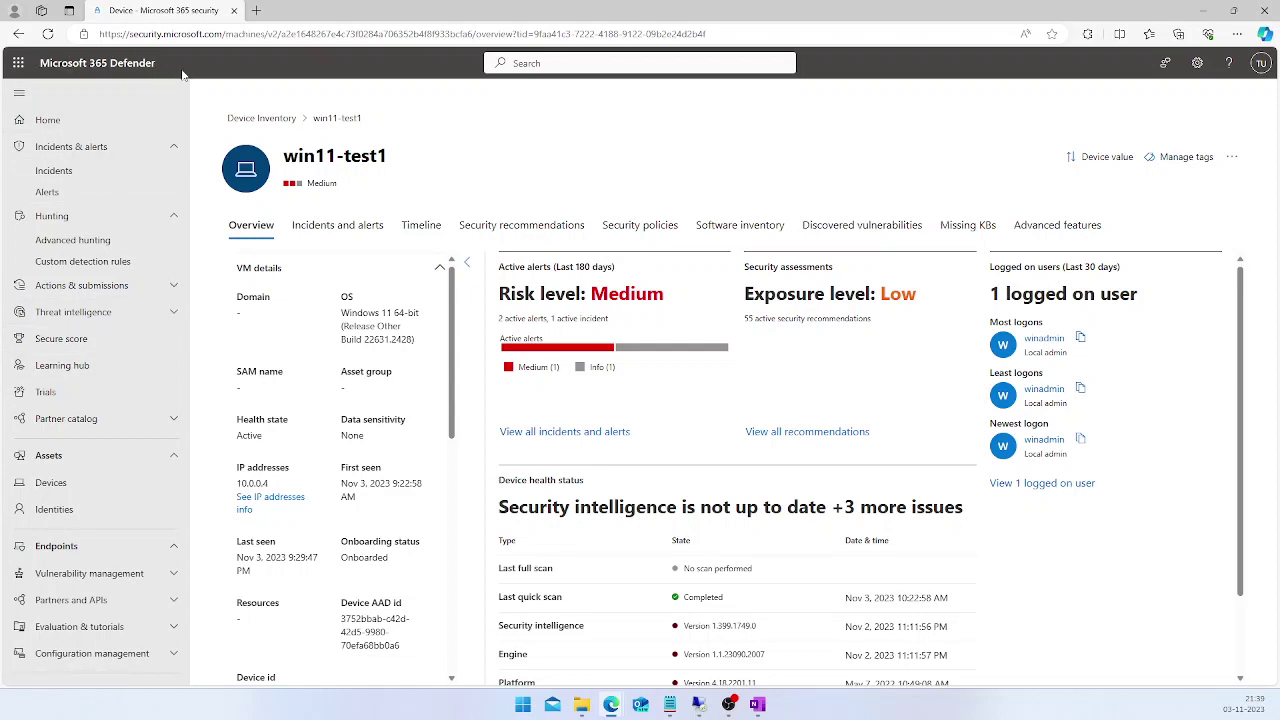
pyautogui.click(52, 483)
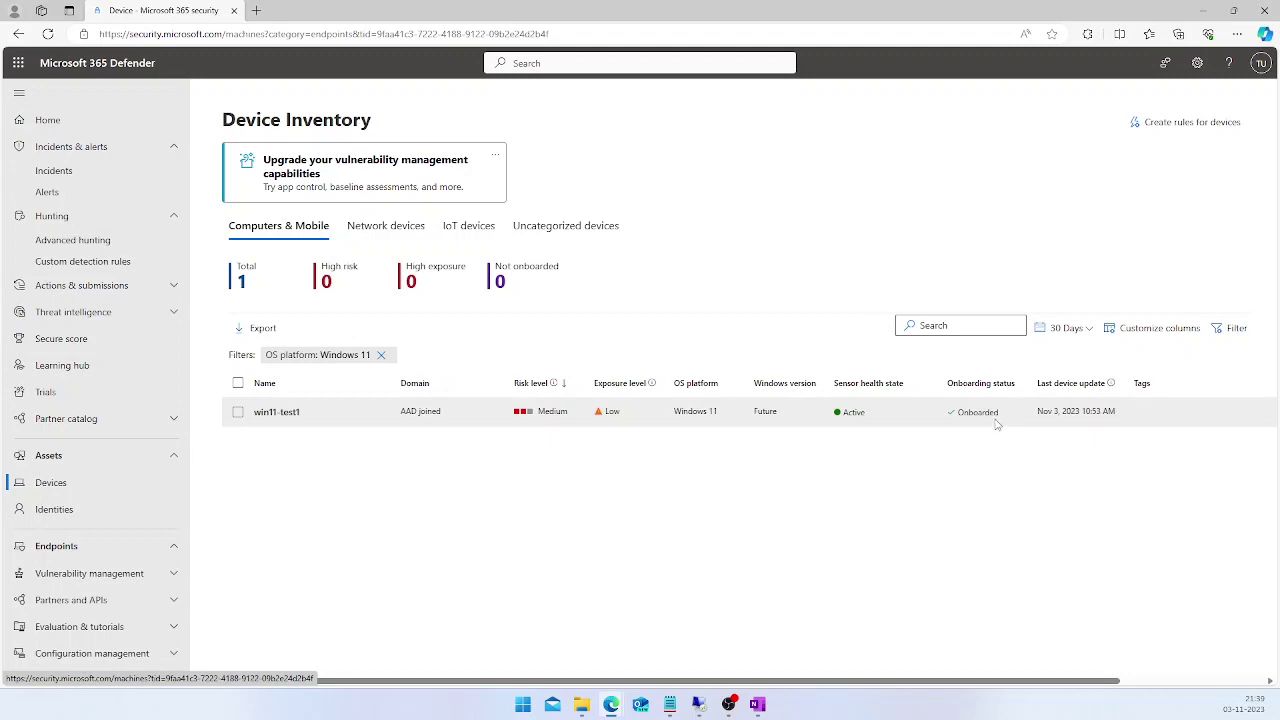
pyautogui.click(277, 412)
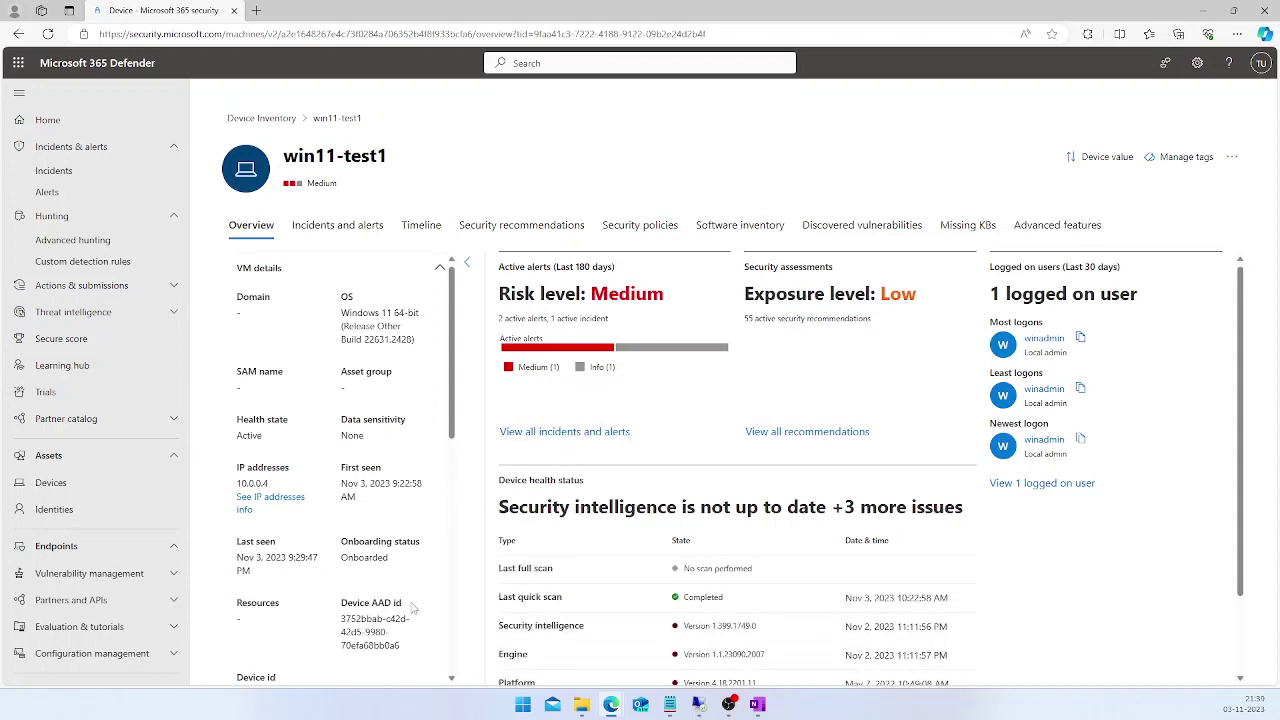
# - Review the onboarding details in the win11-test1 overview and view the device's event timeline
pyautogui.doubleClick(383, 506)
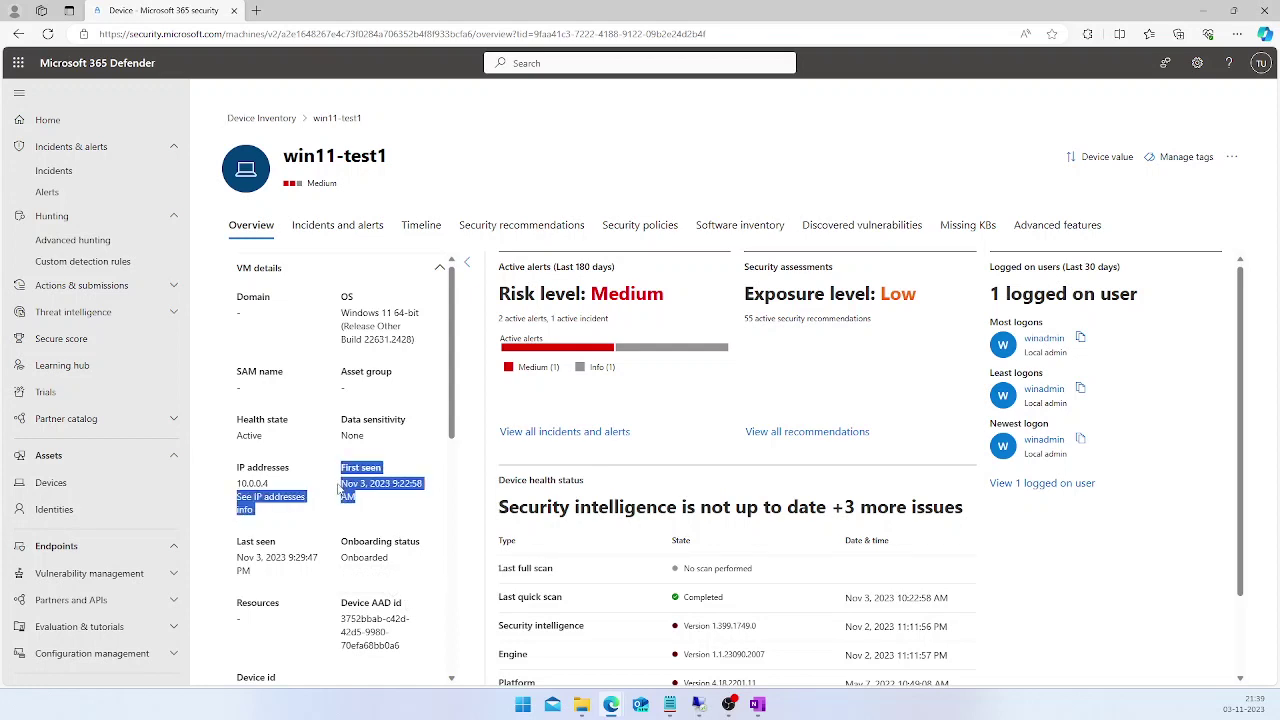
pyautogui.click(408, 520)
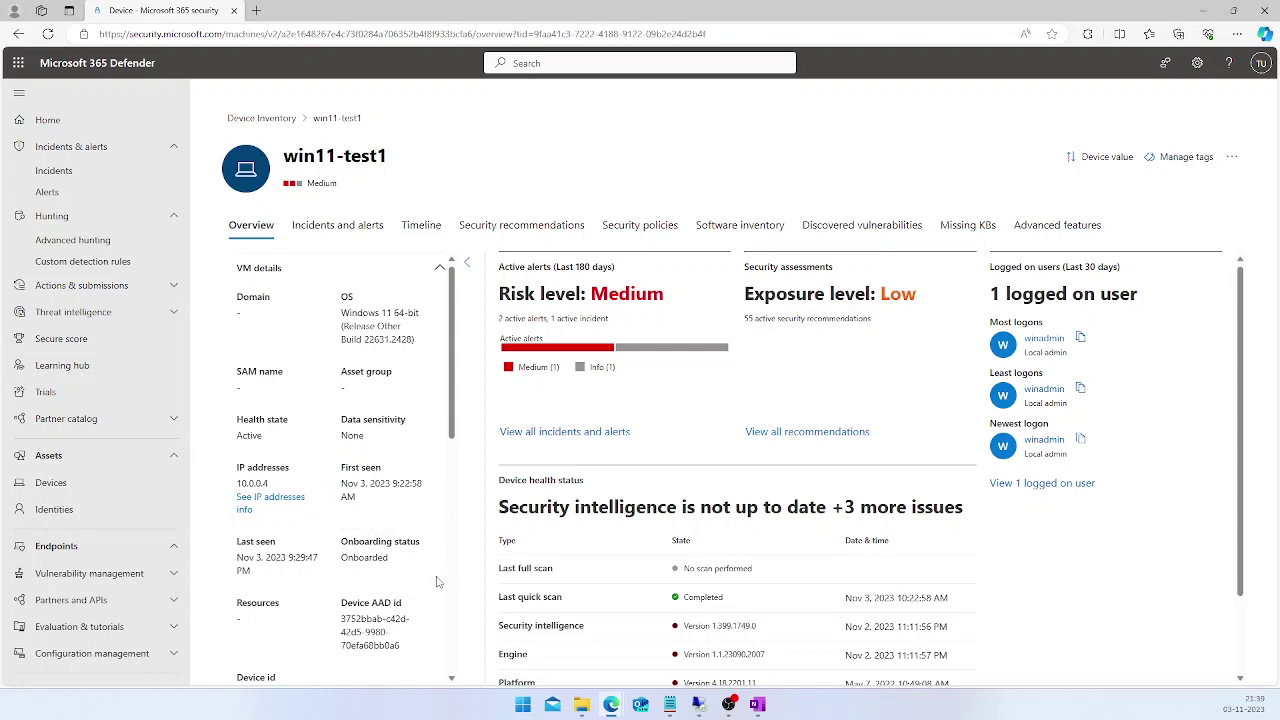
pyautogui.click(421, 228)
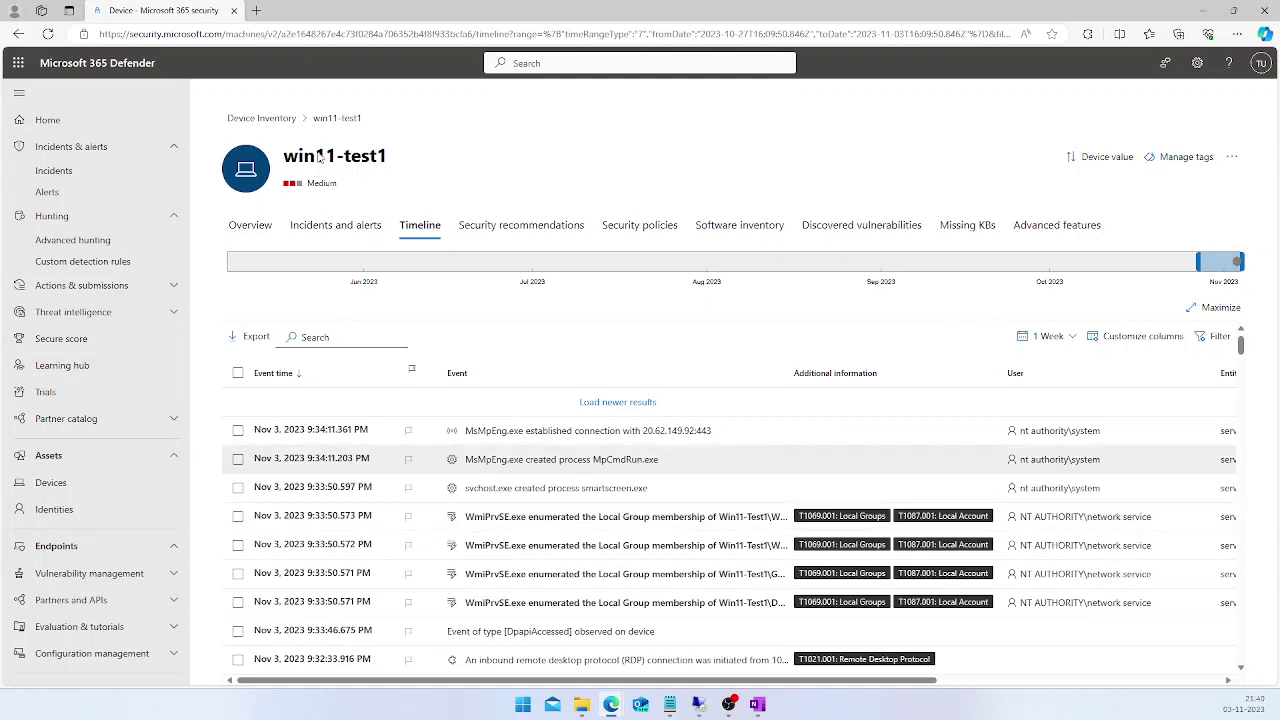
# - Return to the Device Inventory and also filter it by sensor health state Active and onboarding status Onboarded
pyautogui.click(274, 122)
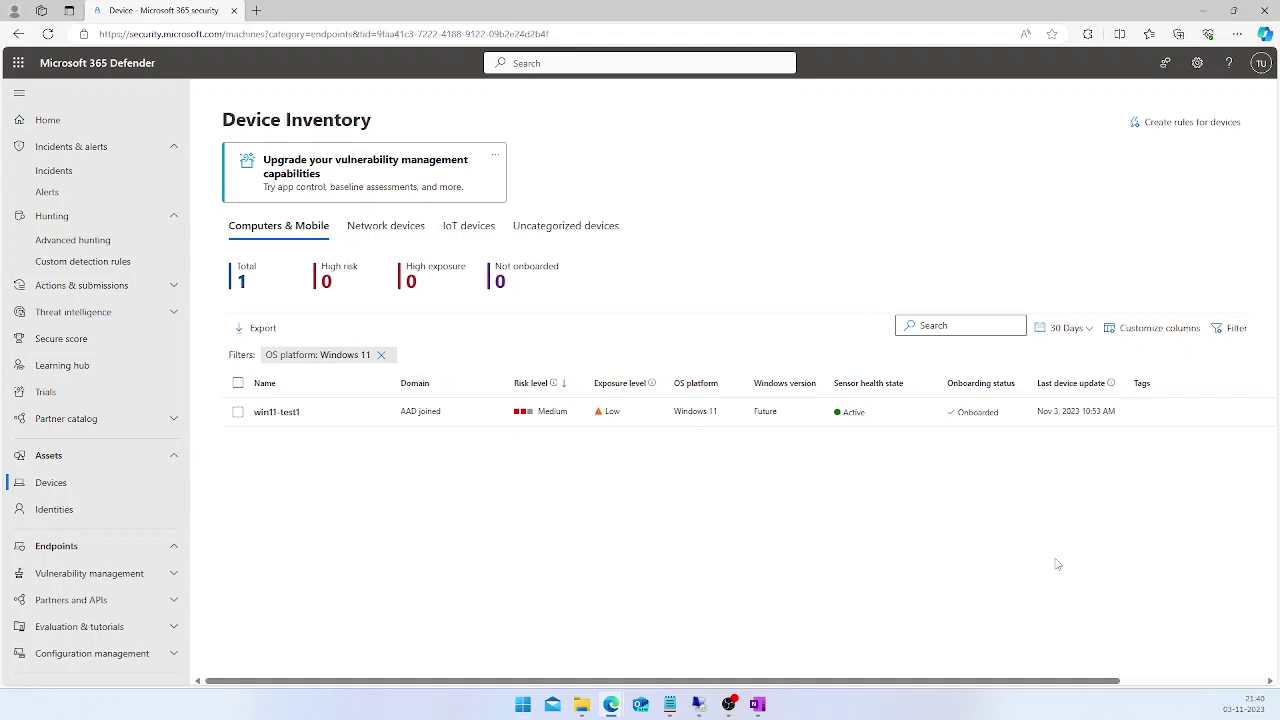
pyautogui.click(1234, 330)
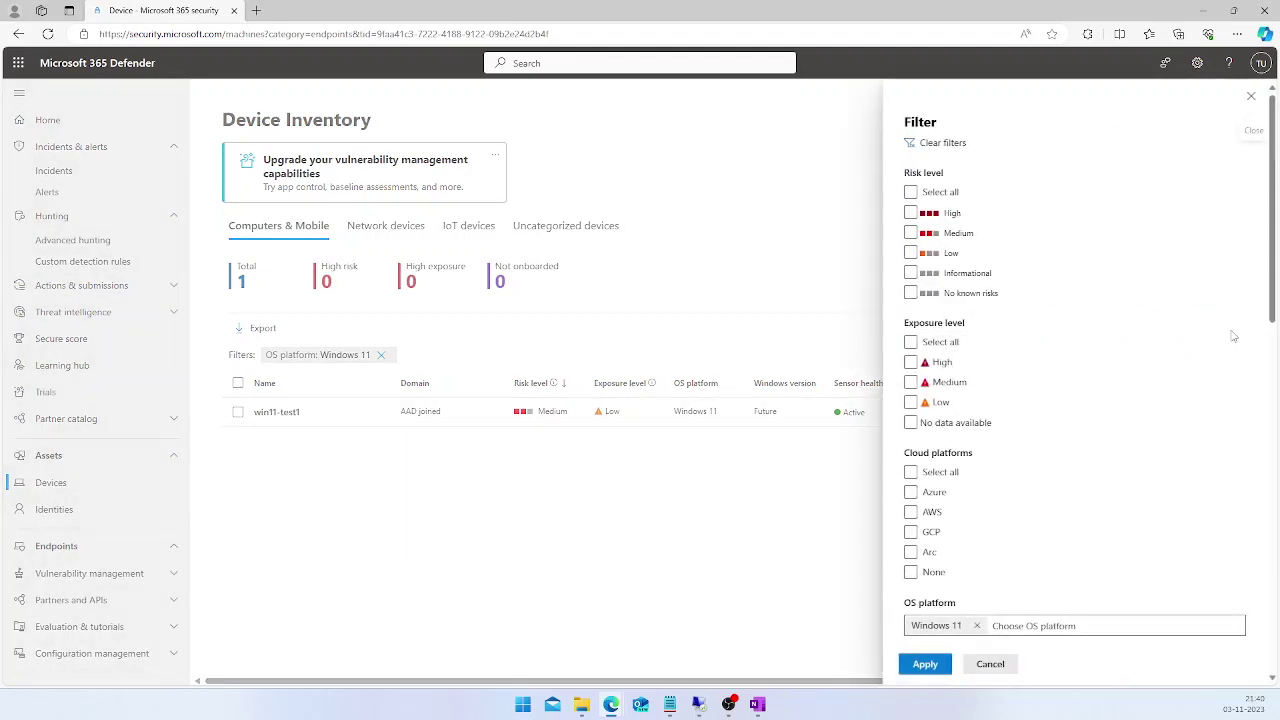
pyautogui.scroll(-3, 963, 300)
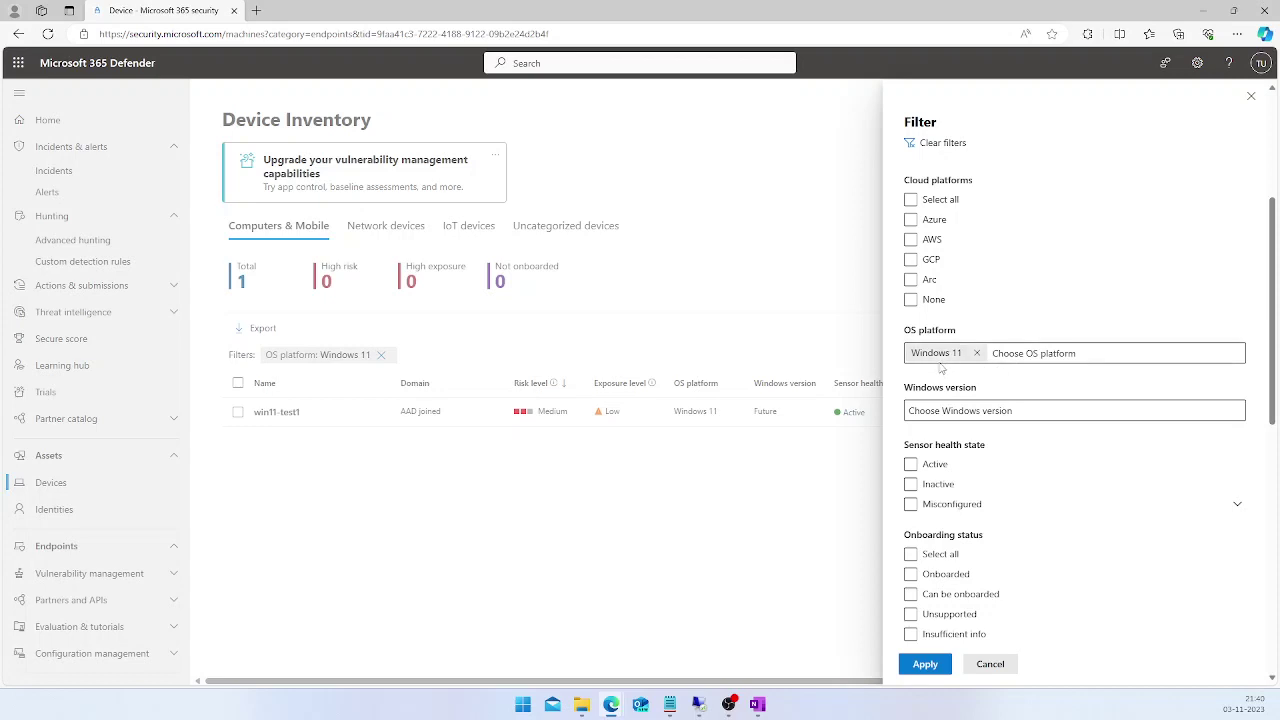
pyautogui.click(911, 466)
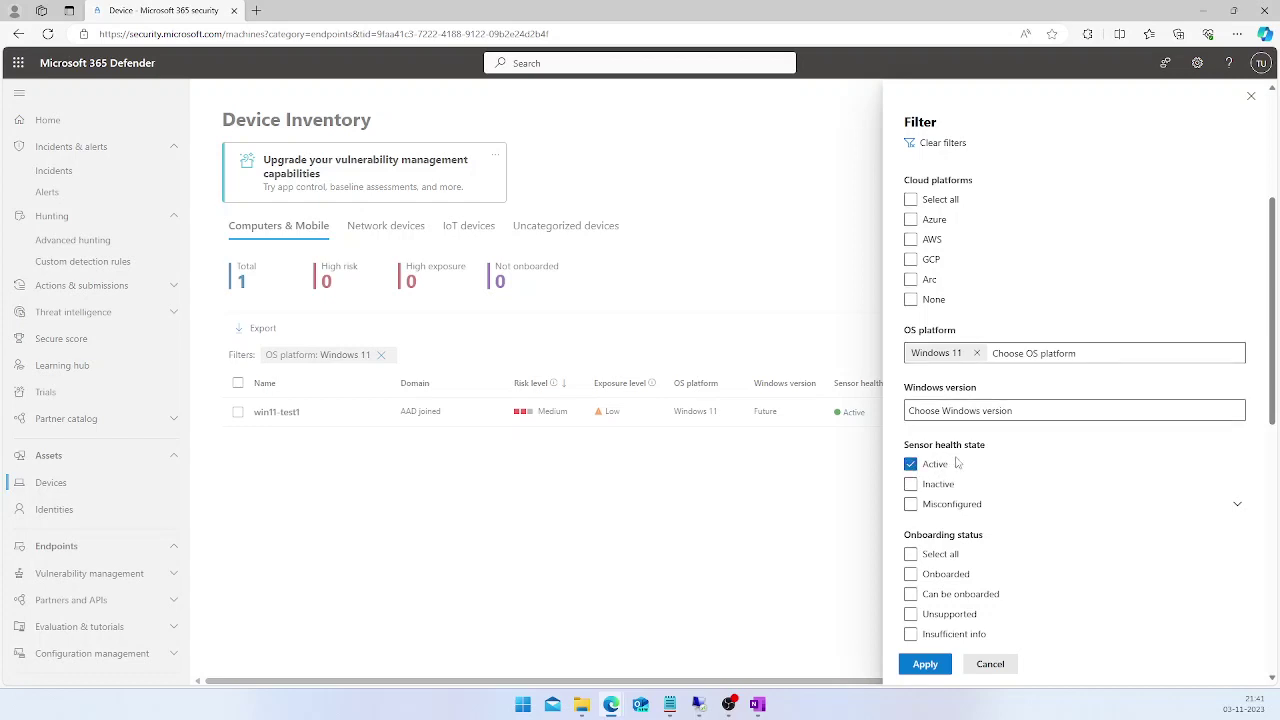
pyautogui.scroll(-1, 970, 470)
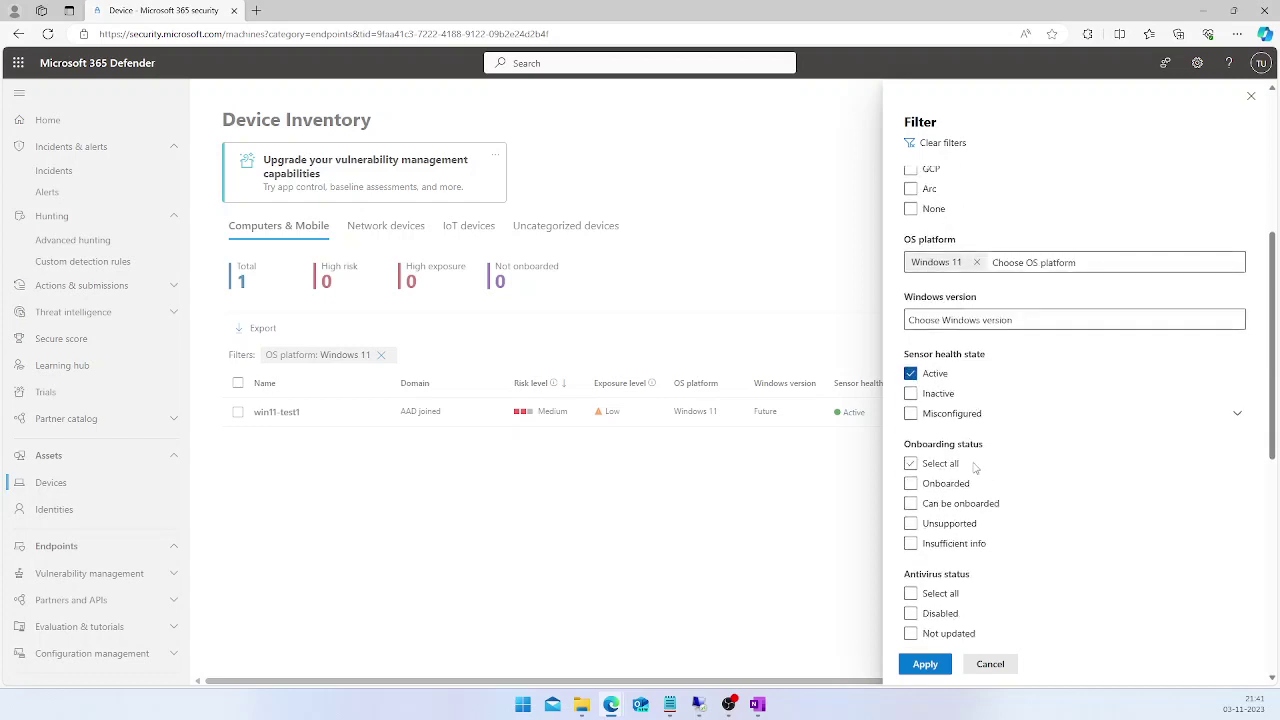
pyautogui.click(911, 486)
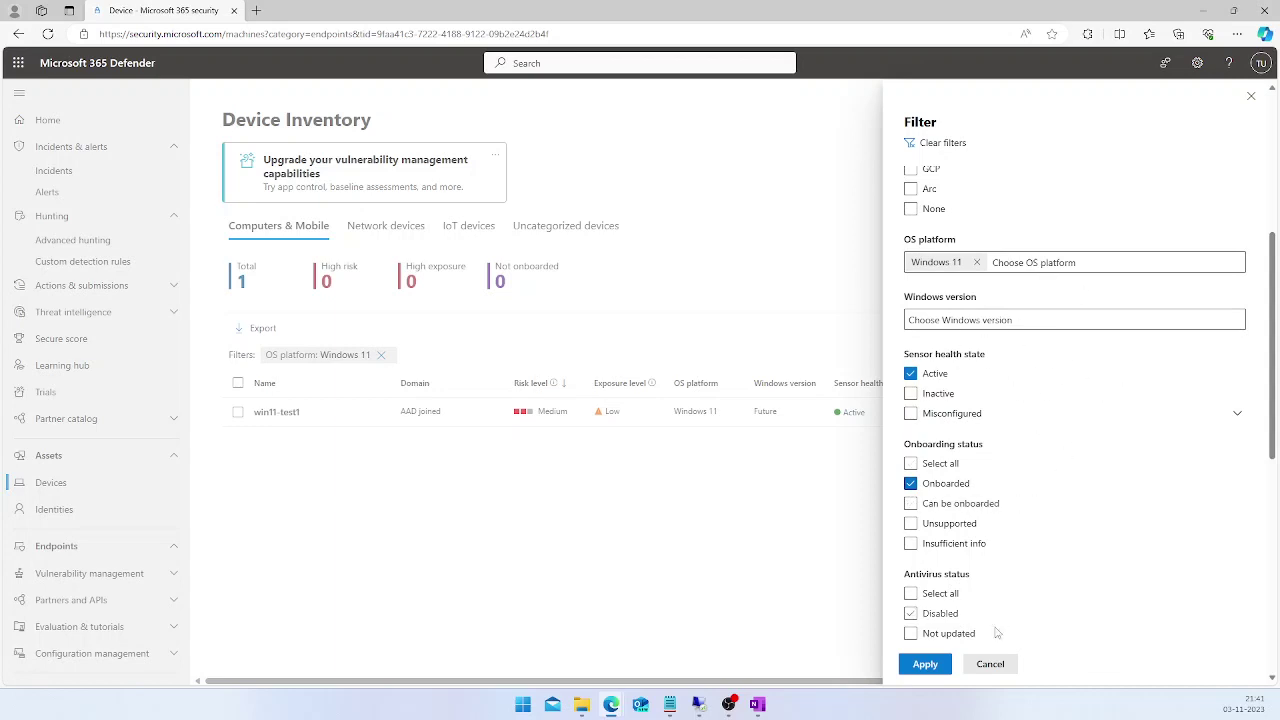
pyautogui.click(926, 666)
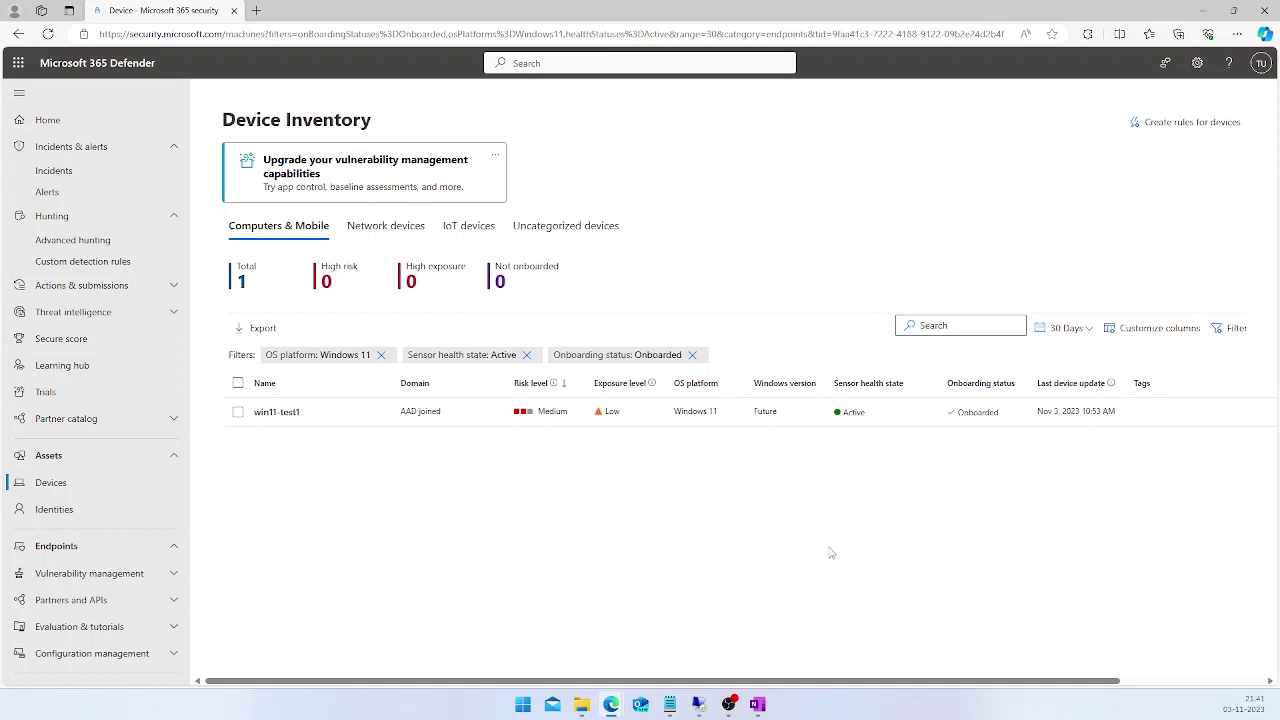
# - Export the filtered device list and open the downloaded devices (1).csv in a maximized Excel window
pyautogui.click(263, 328)
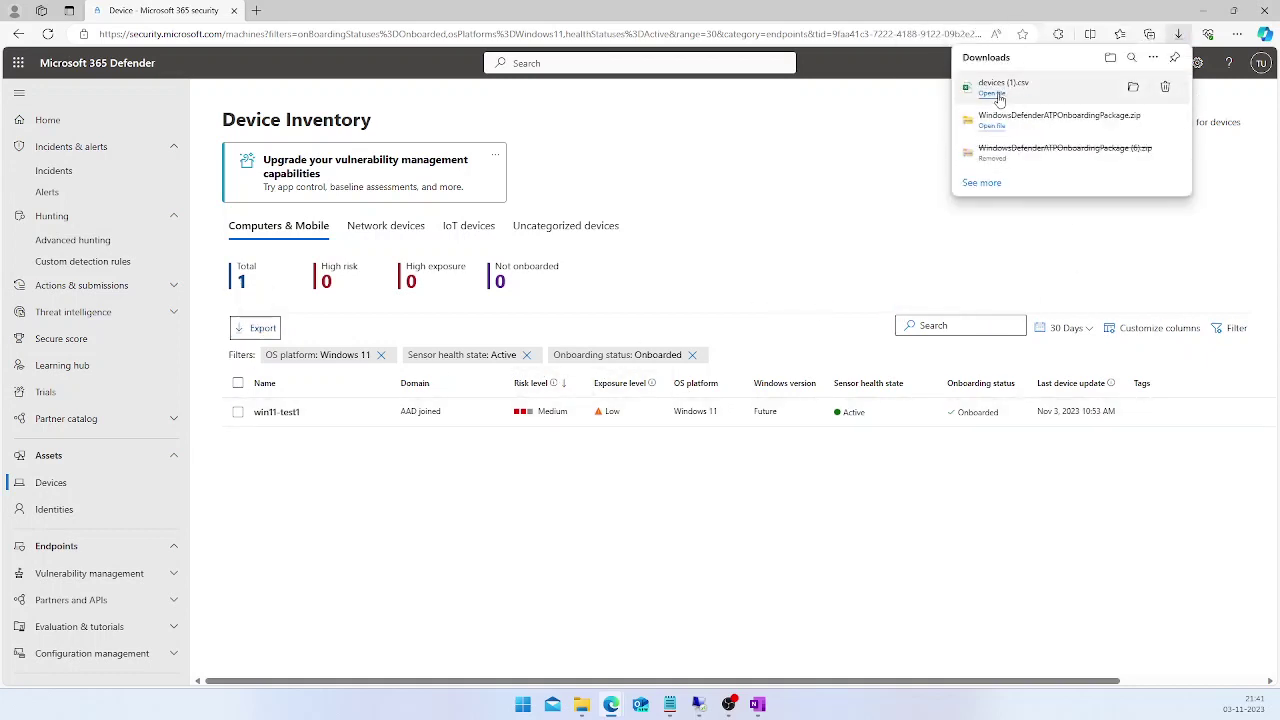
pyautogui.click(993, 93)
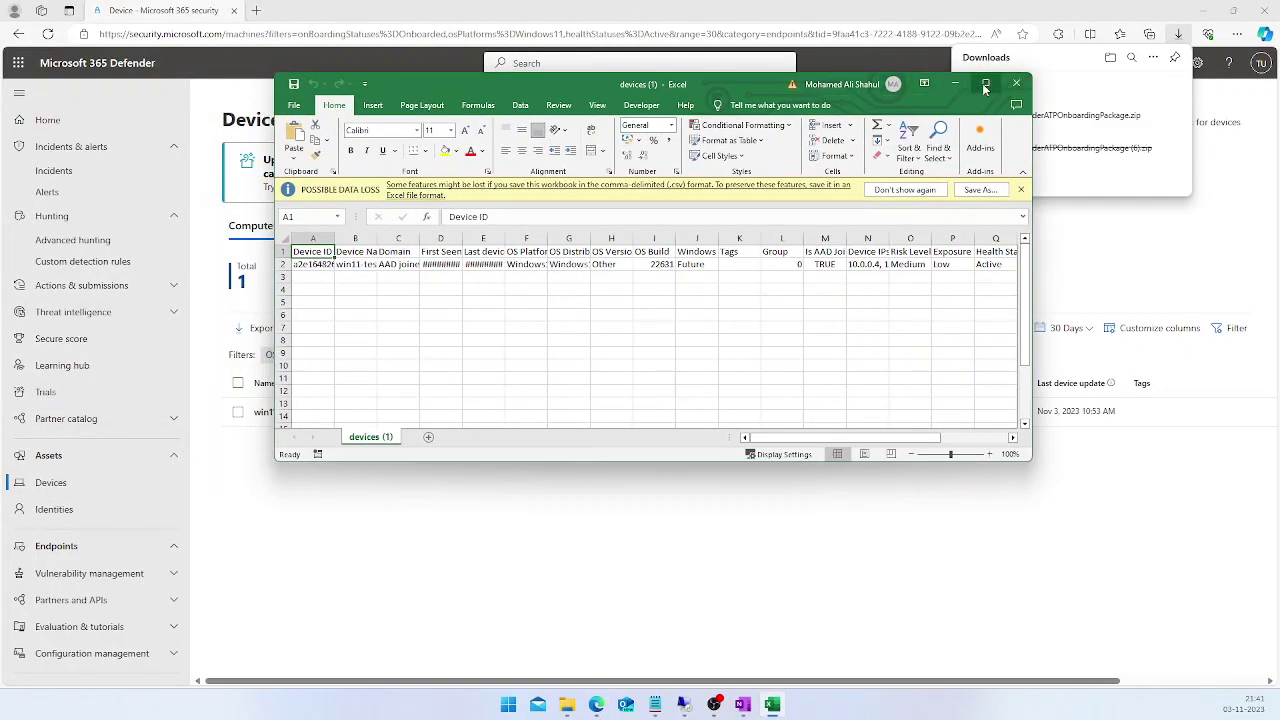
pyautogui.click(985, 84)
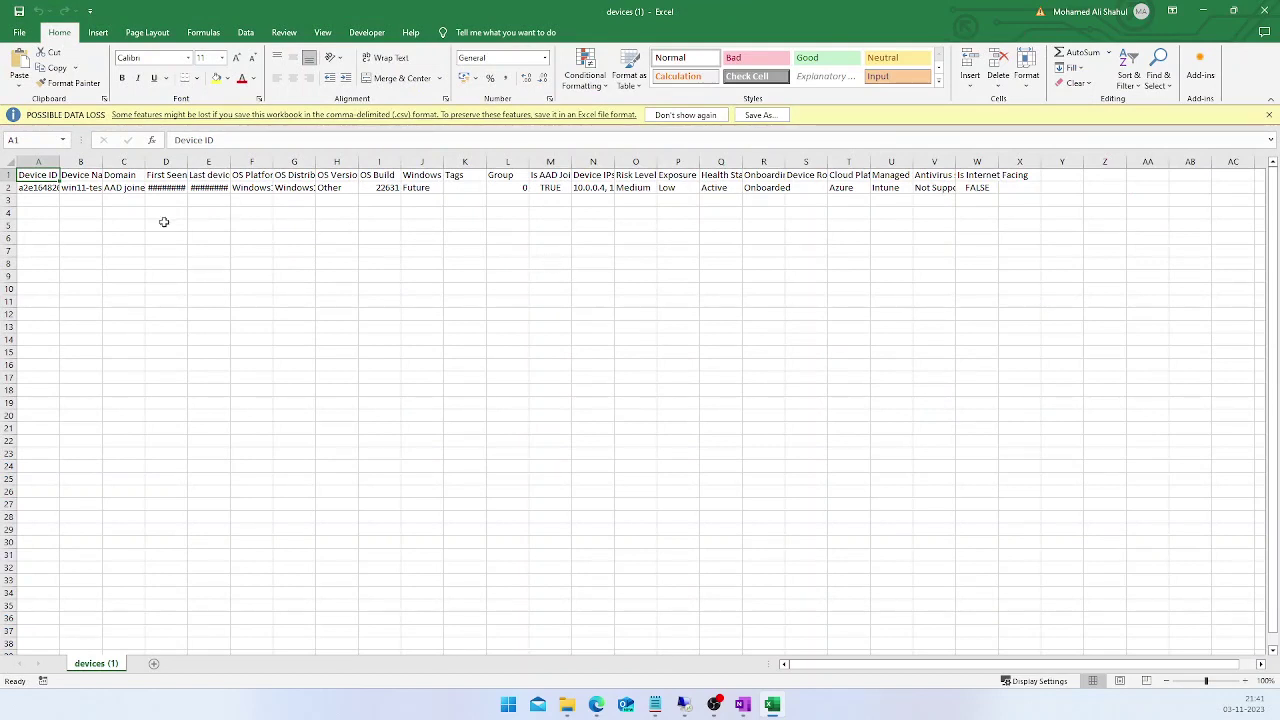
# - Inspect the device ID, OS build, health status and onboarding status values in row 2 of the exported list
pyautogui.click(44, 187)
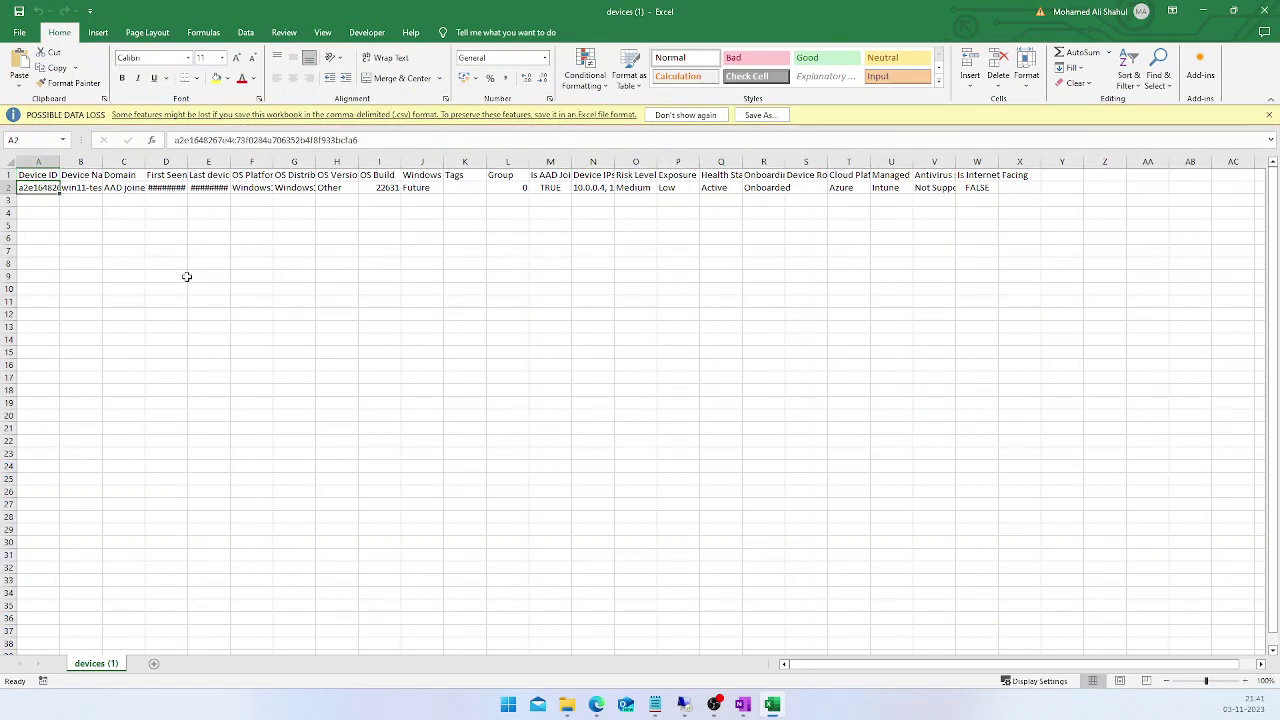
pyautogui.click(381, 188)
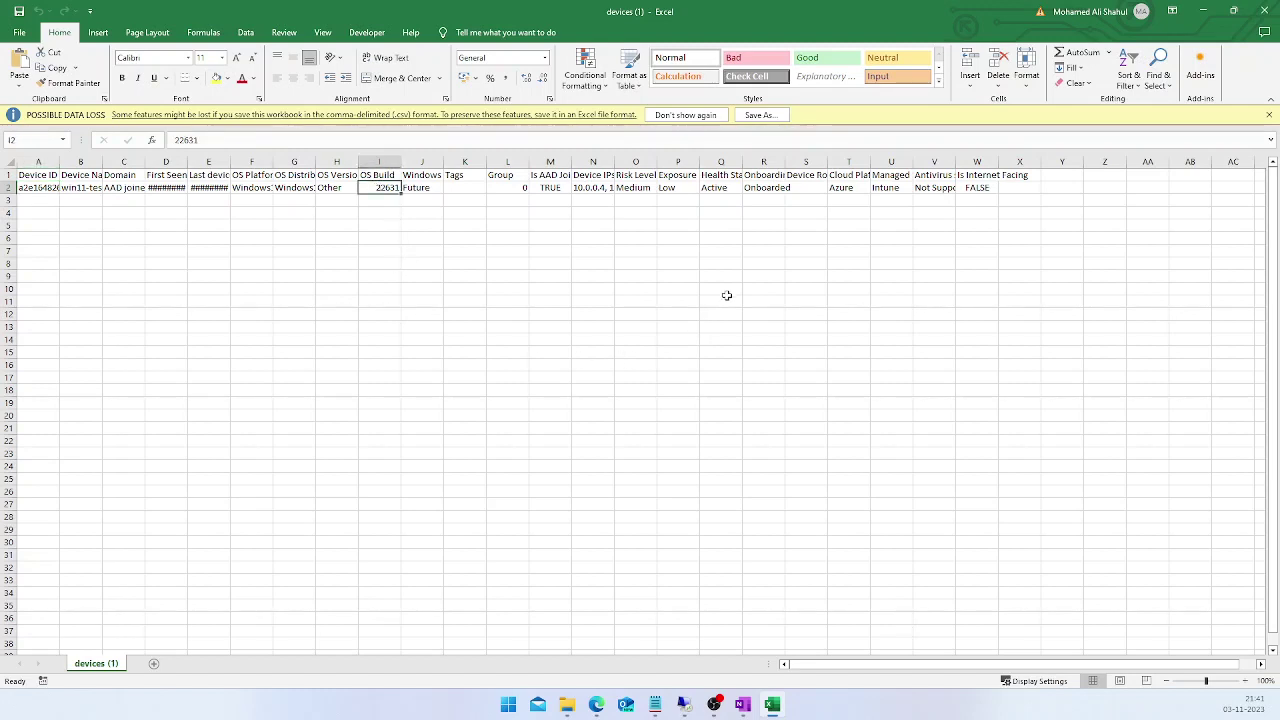
pyautogui.click(727, 191)
pyautogui.click(779, 188)
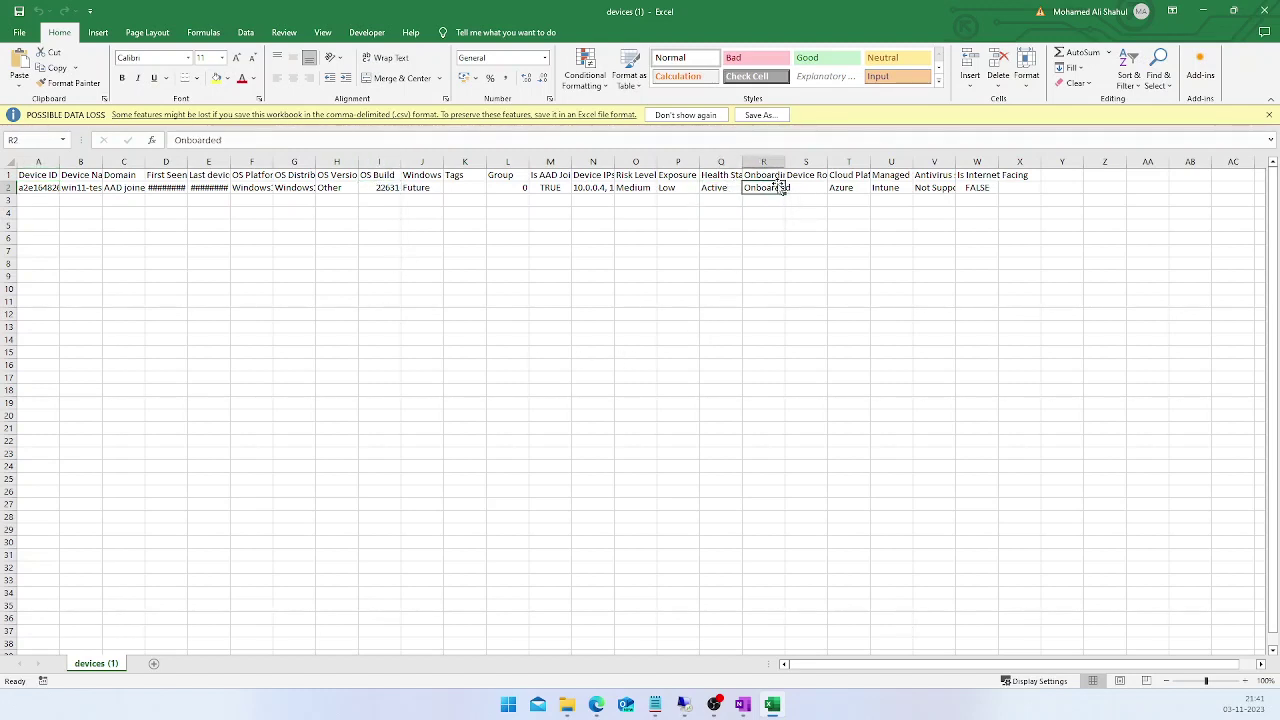
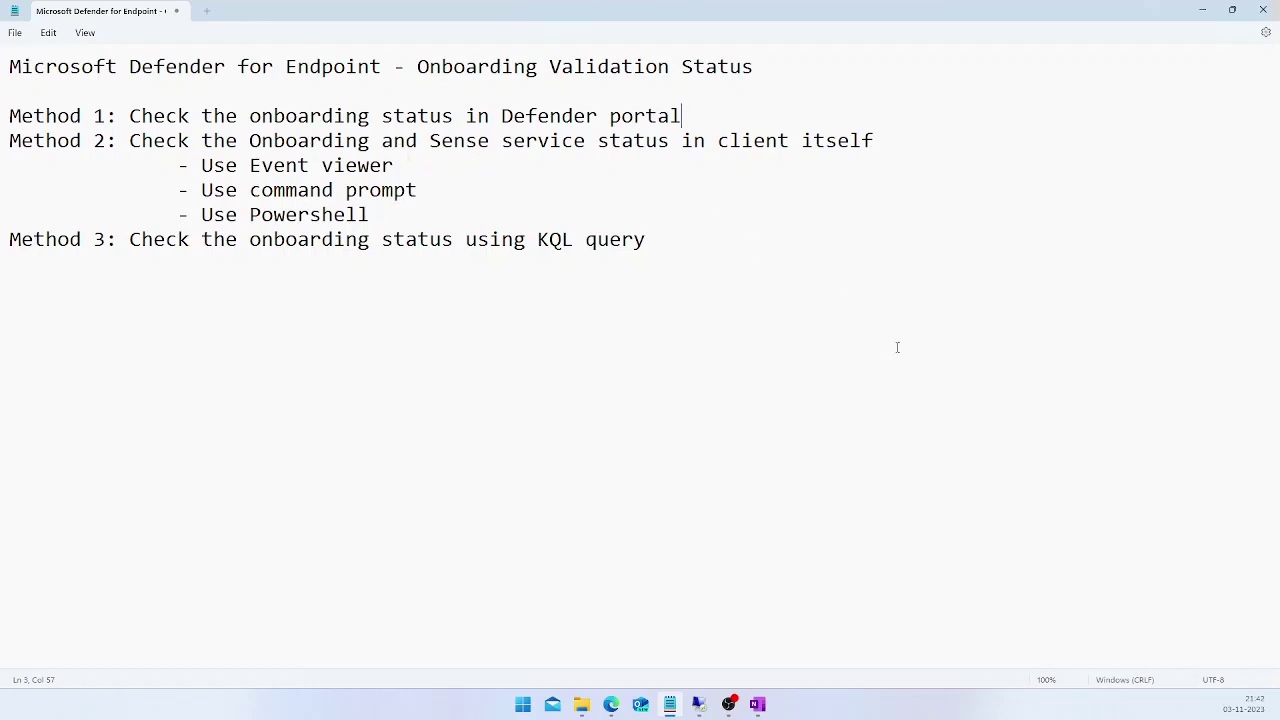
# - Switch to the remote desktop session of the client and run hostname in PowerShell
pyautogui.click(700, 706)
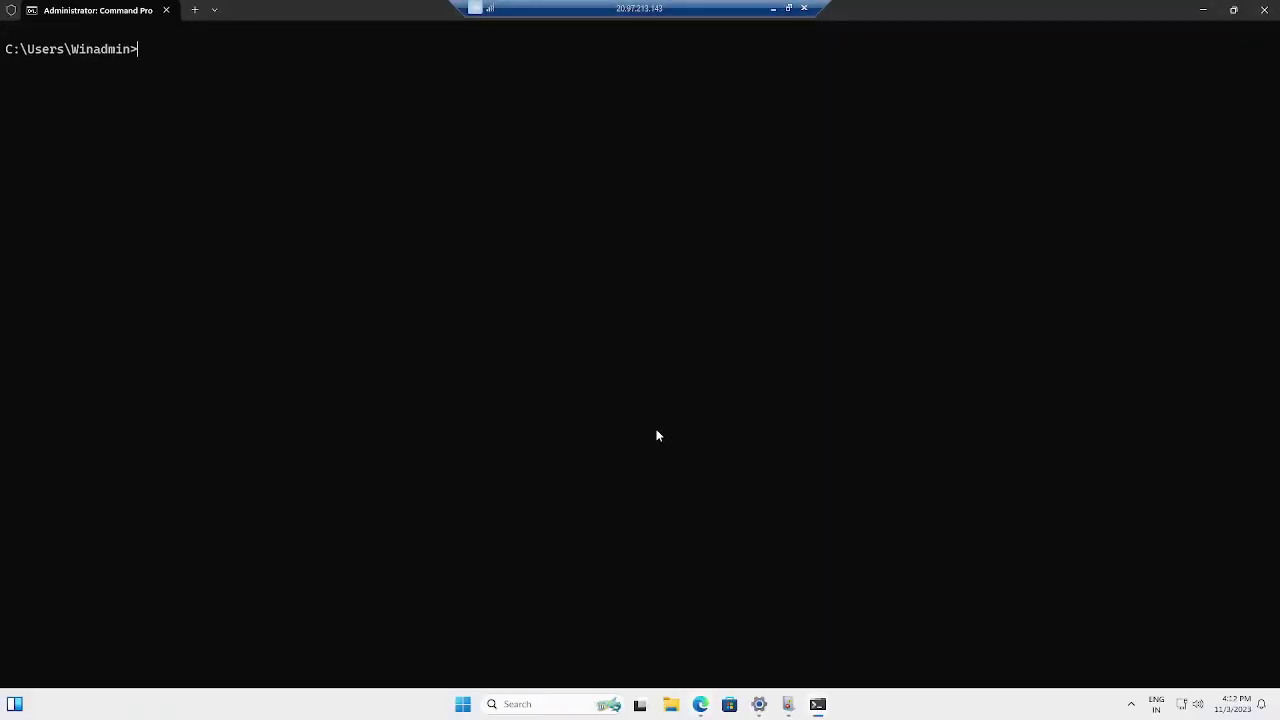
pyautogui.click(1199, 13)
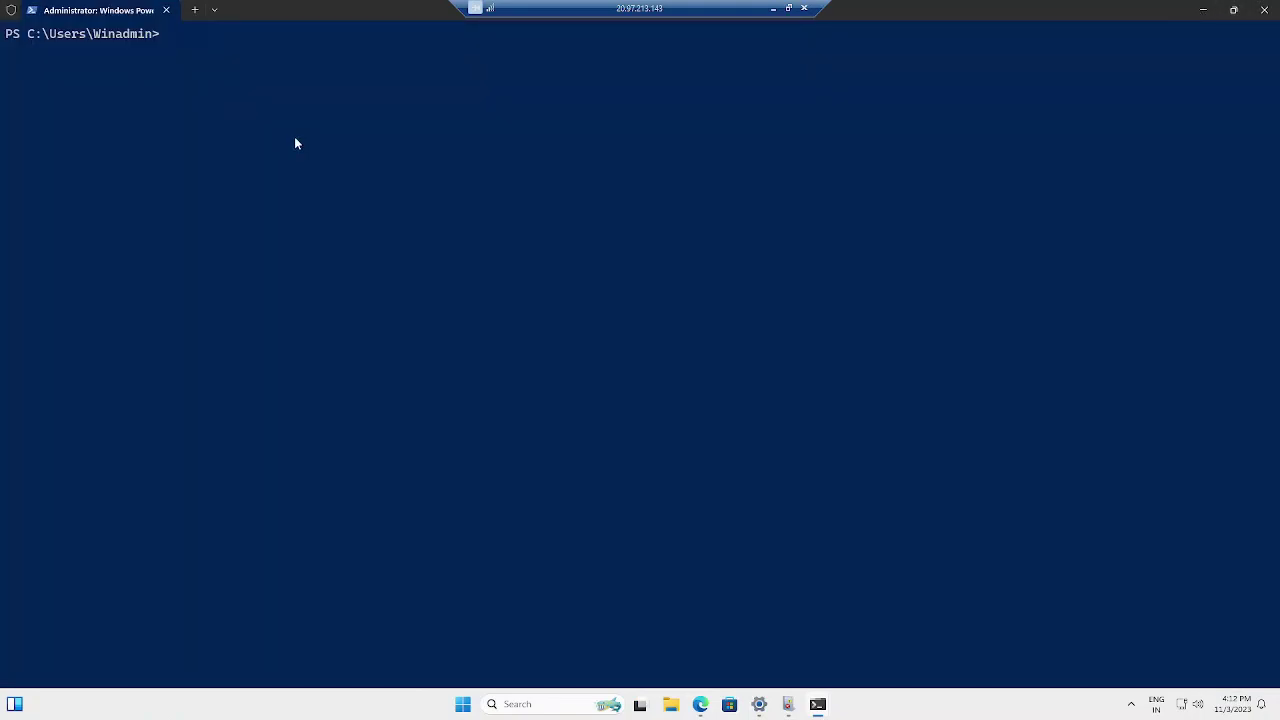
pyautogui.write('hostname')
pyautogui.press('Return')
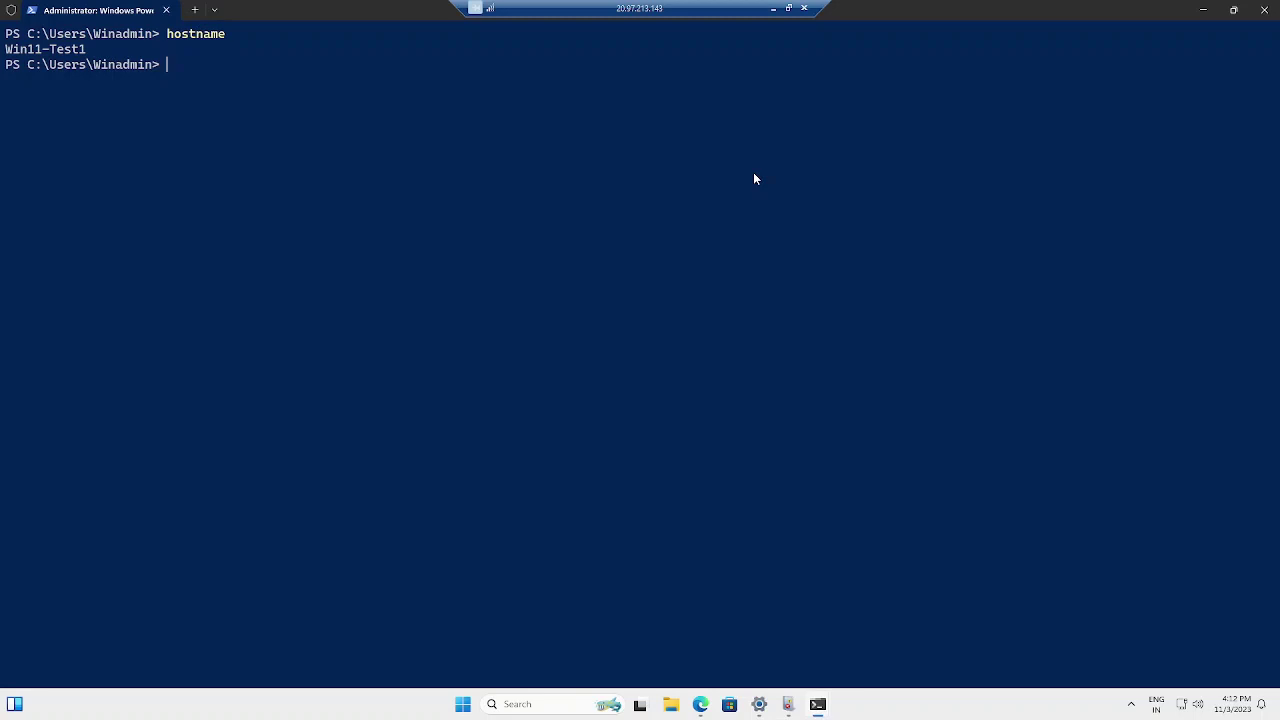
# - Switch to Event Viewer, filter the Application log by event ID 20, and highlight the WDATPOnboarding event's message
pyautogui.click(788, 704)
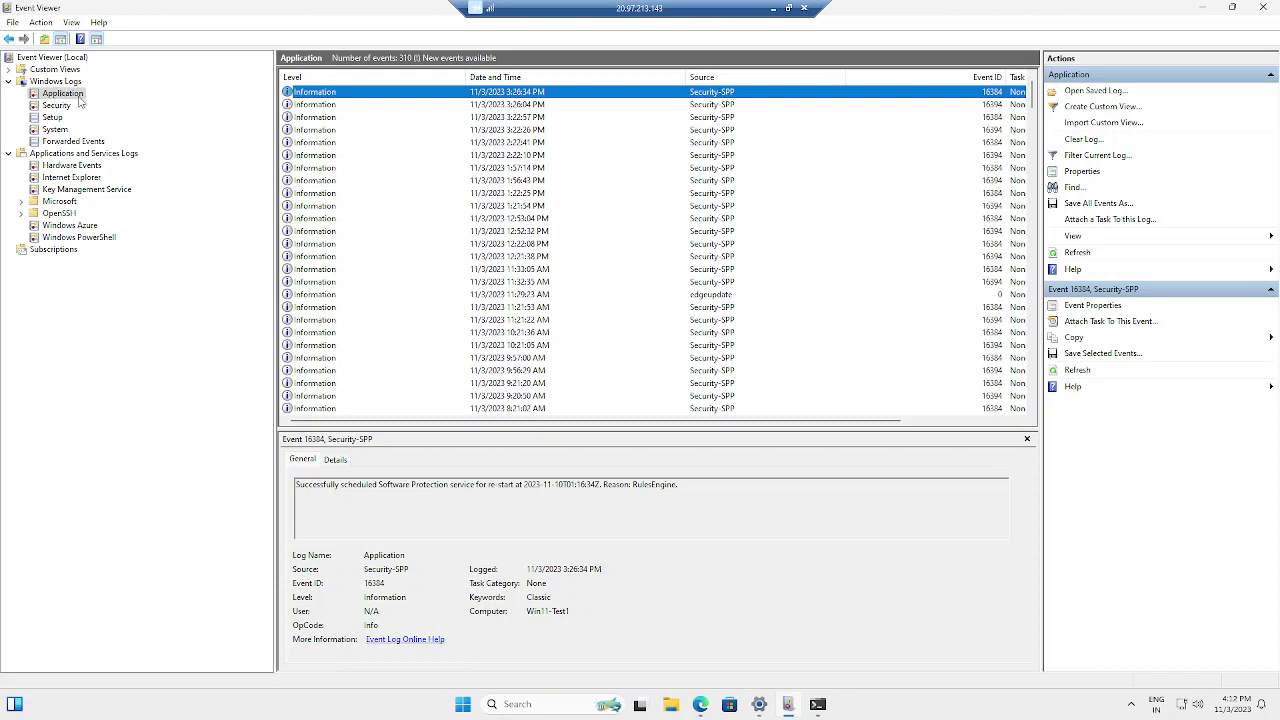
pyautogui.click(1106, 158)
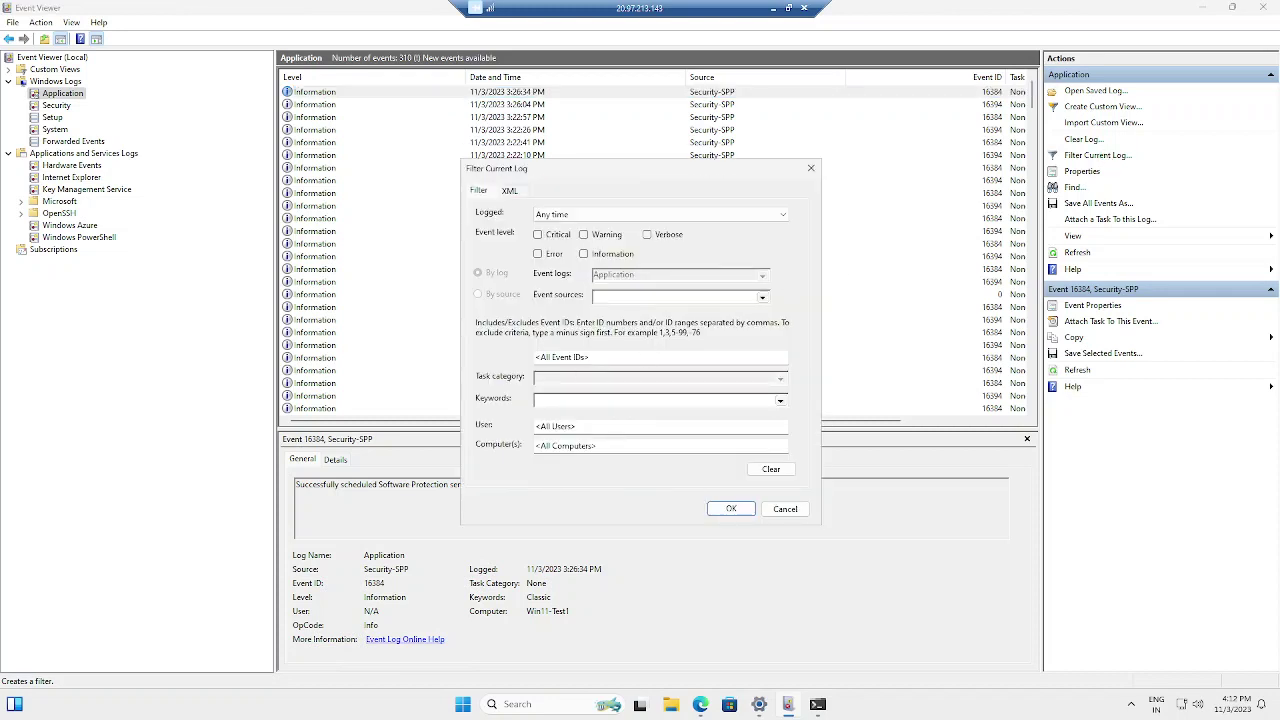
pyautogui.click(600, 357)
pyautogui.write('20')
pyautogui.click(740, 508)
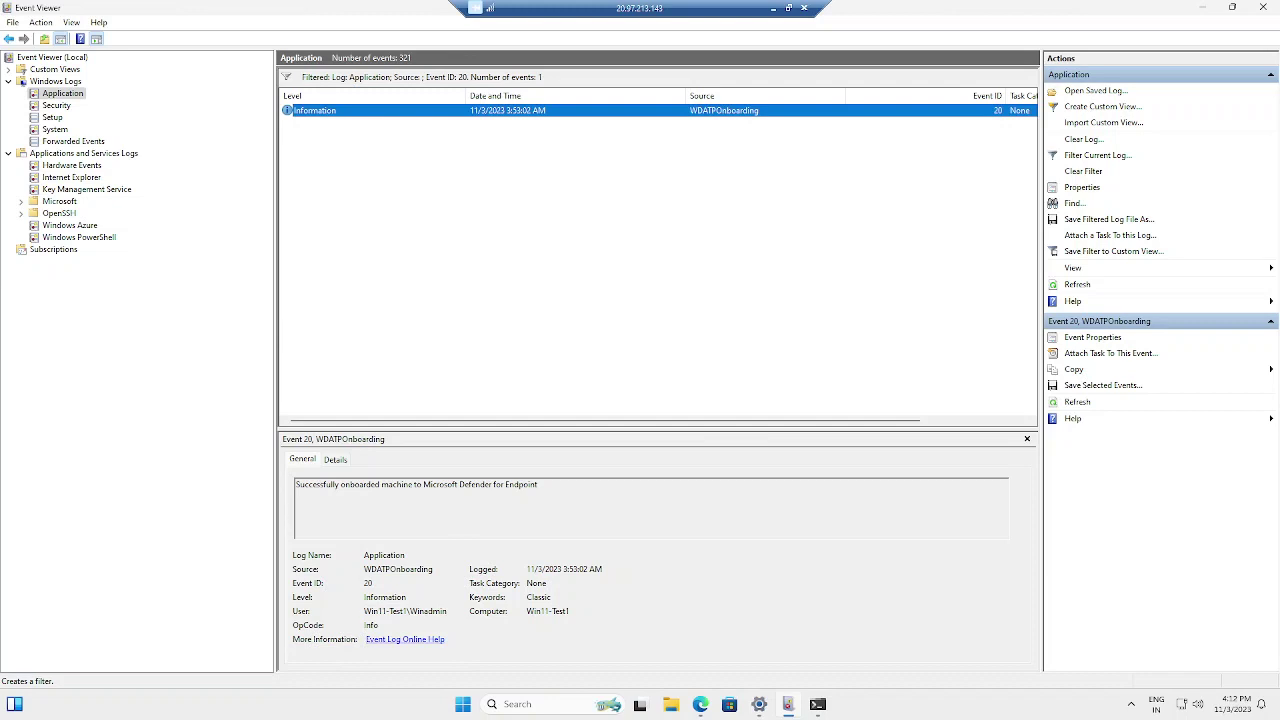
pyautogui.moveTo(538, 484); pyautogui.dragTo(296, 484)
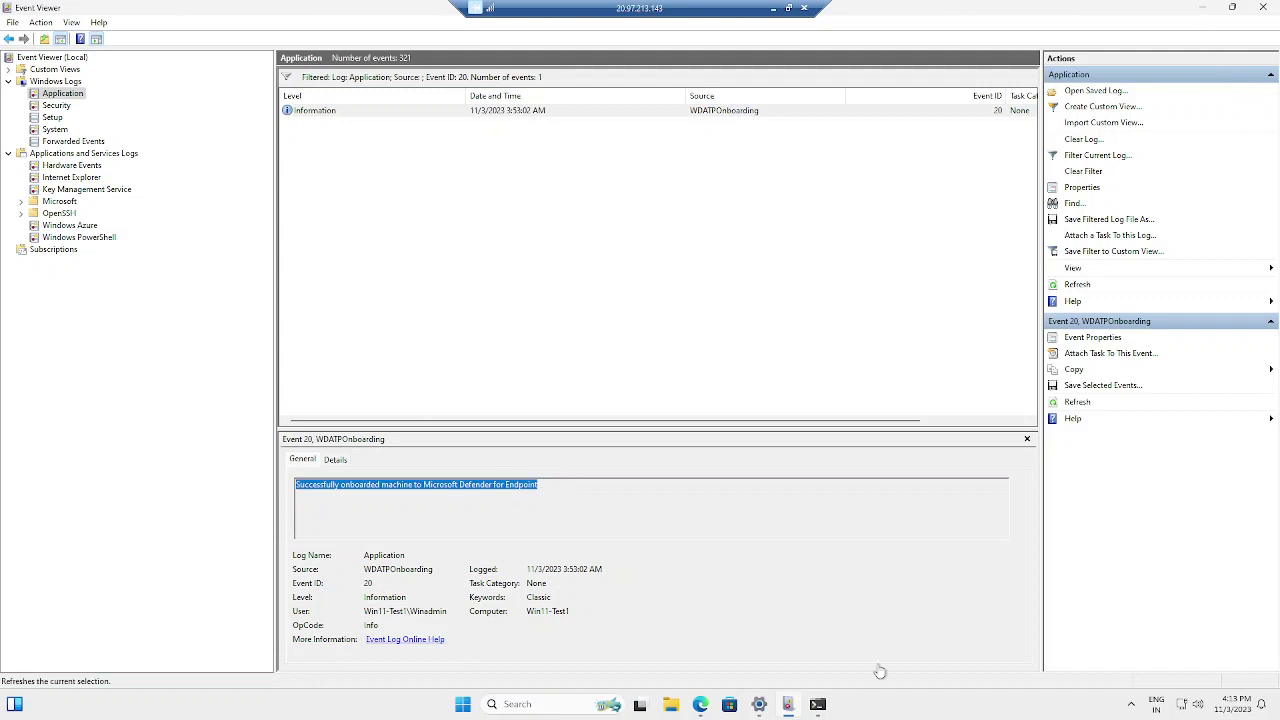
# - Switch to the administrator Command Prompt and query the Sense service with "sc query sense"
pyautogui.click(817, 704)
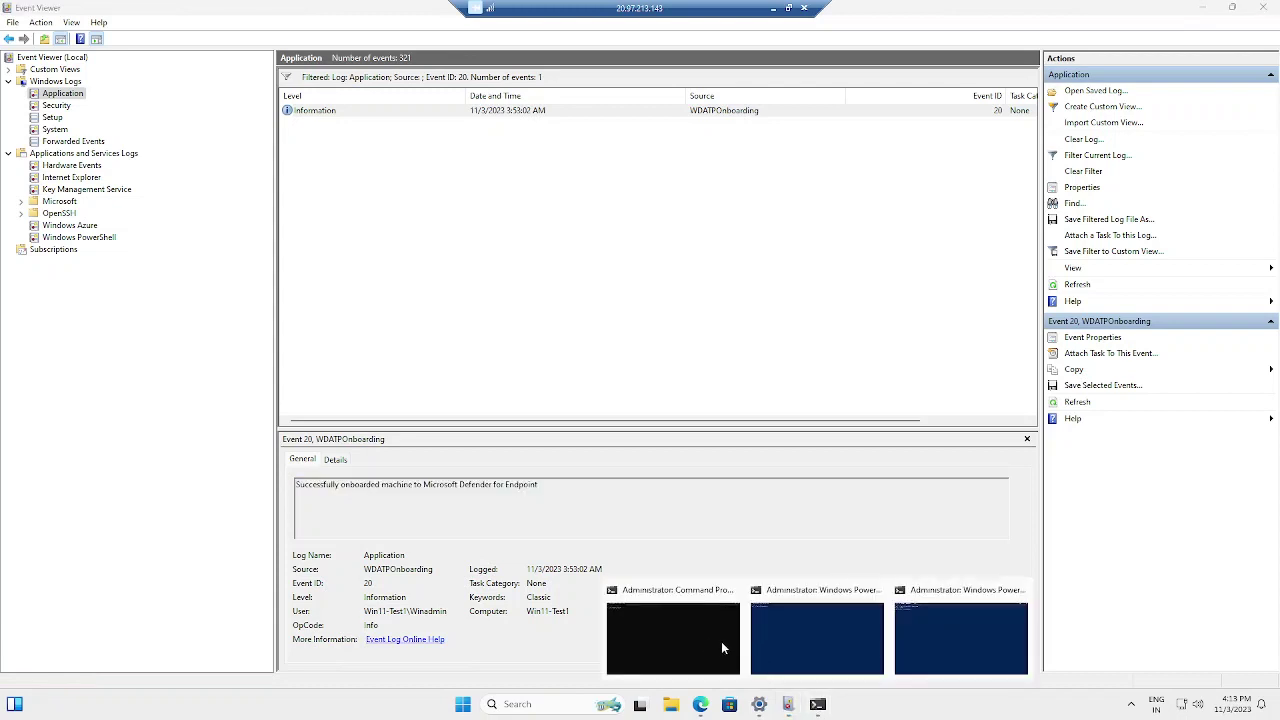
pyautogui.click(683, 637)
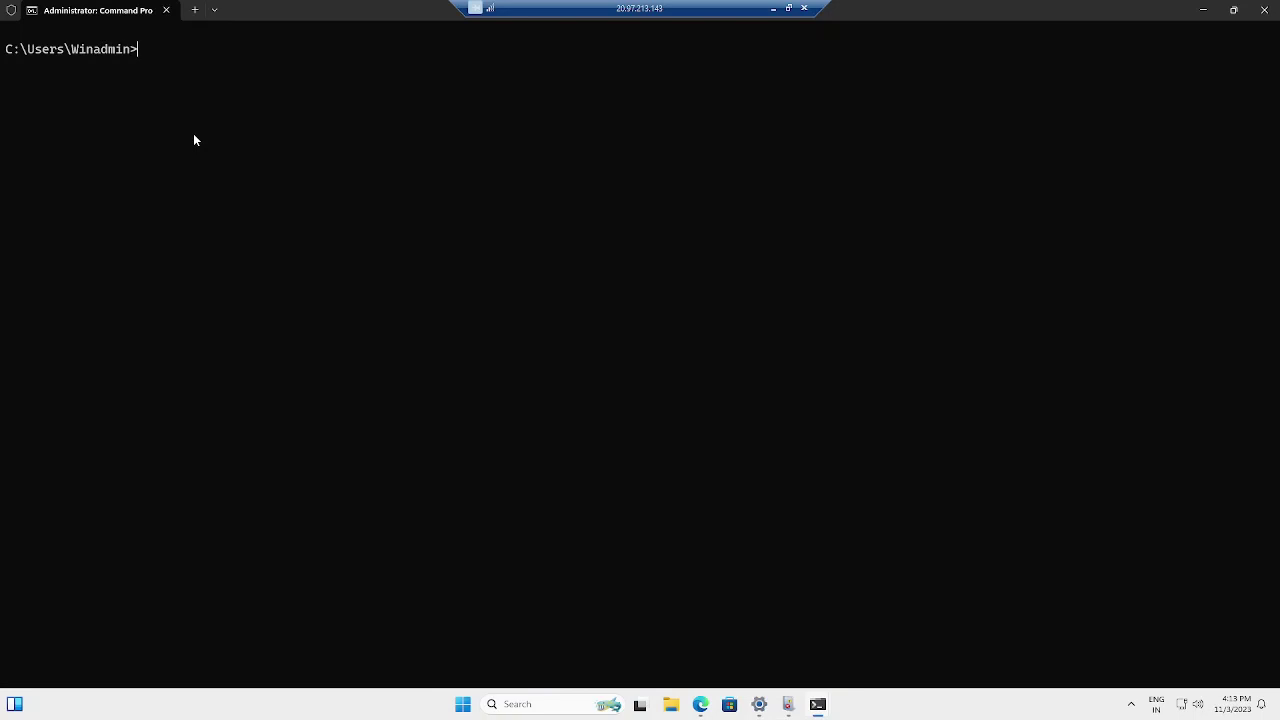
pyautogui.write('sc query sense')
pyautogui.press('Return')
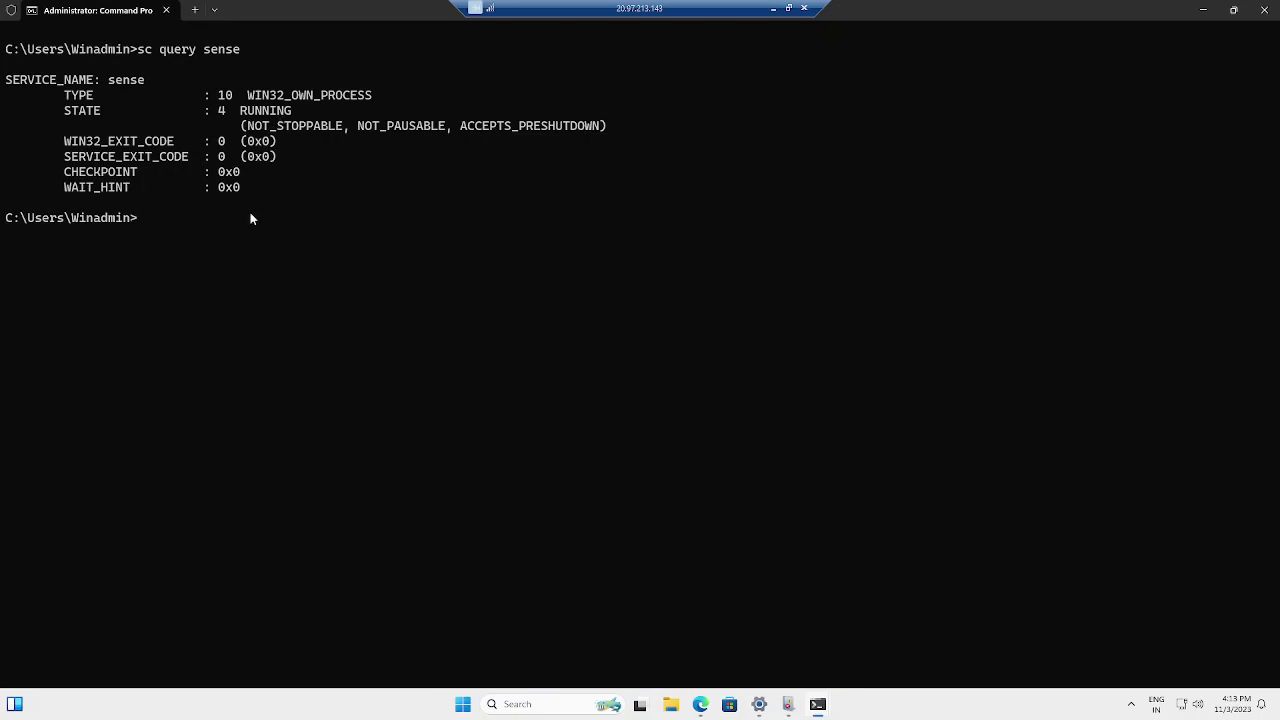
# - Query the Defender Antivirus service with "sc query windefend"
pyautogui.write('sc query windefened')
pyautogui.press('BackSpace')
pyautogui.press('BackSpace')
pyautogui.write('d')
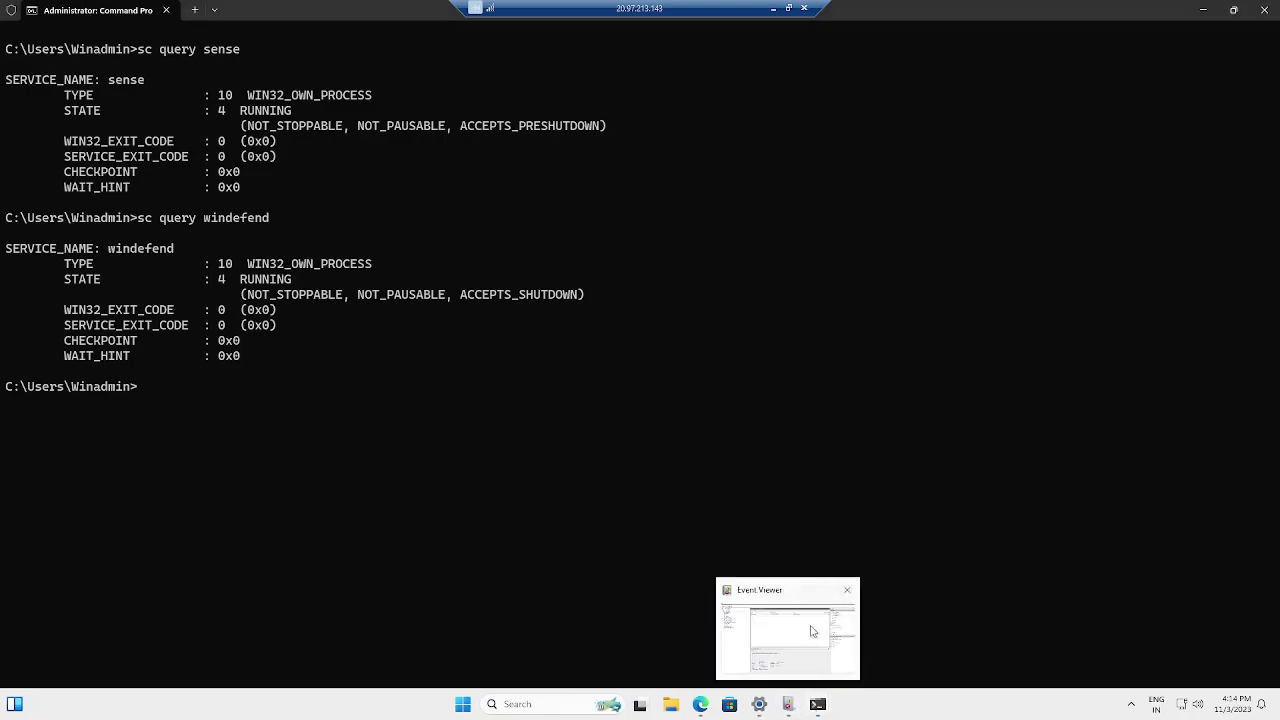
# - Switch to the empty administrator PowerShell window and check both services with "Get-Service -Name sense,windefend"
pyautogui.click(811, 629)
pyautogui.moveTo(818, 704)
pyautogui.click(816, 632)
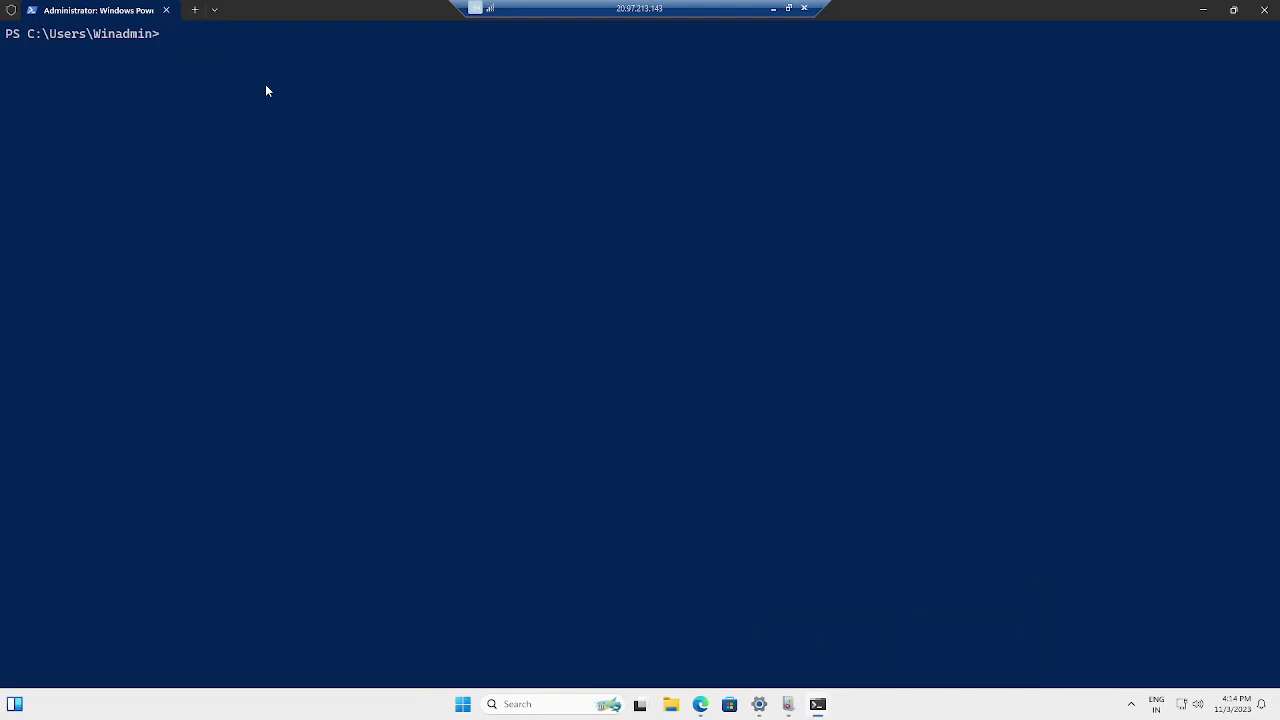
pyautogui.write('Get-sd')
pyautogui.press('BackSpace')
pyautogui.write('ervice')
pyautogui.press('Tab')
pyautogui.write('q -')
pyautogui.press('BackSpace')
pyautogui.press('BackSpace')
pyautogui.press('BackSpace')
pyautogui.write('-Name')
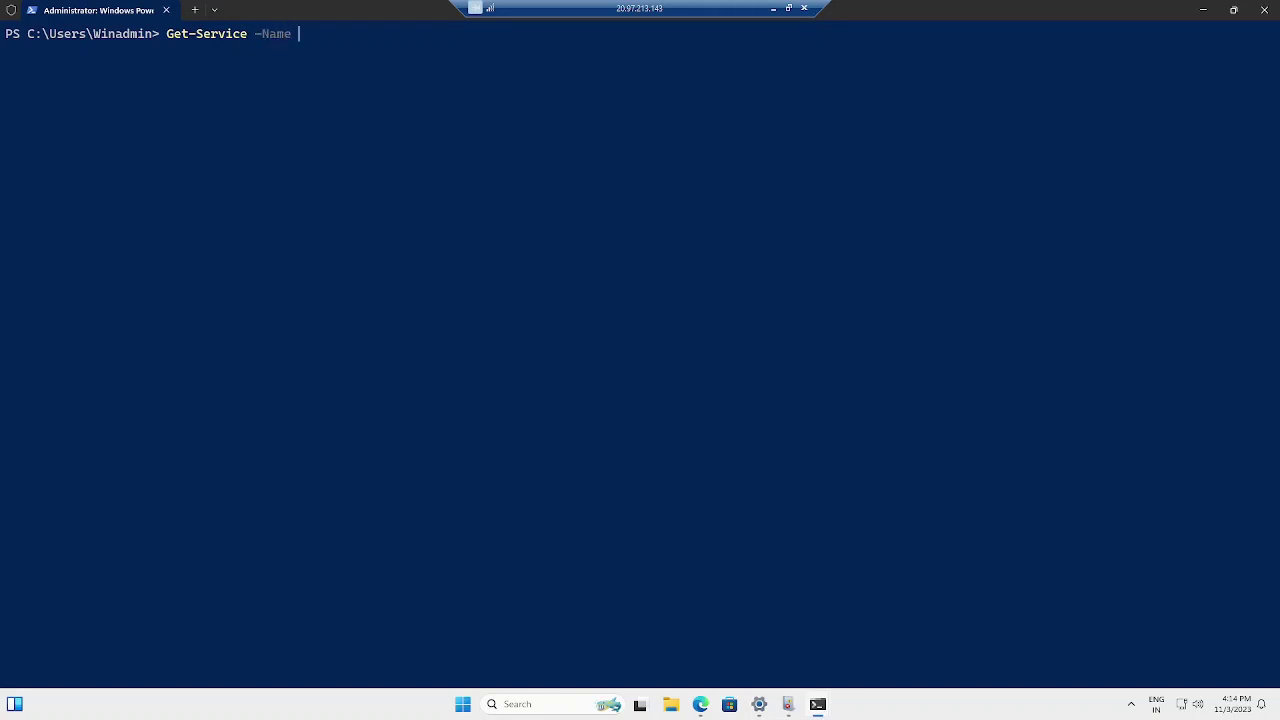
pyautogui.write(' sense,windefend')
pyautogui.press('Return')
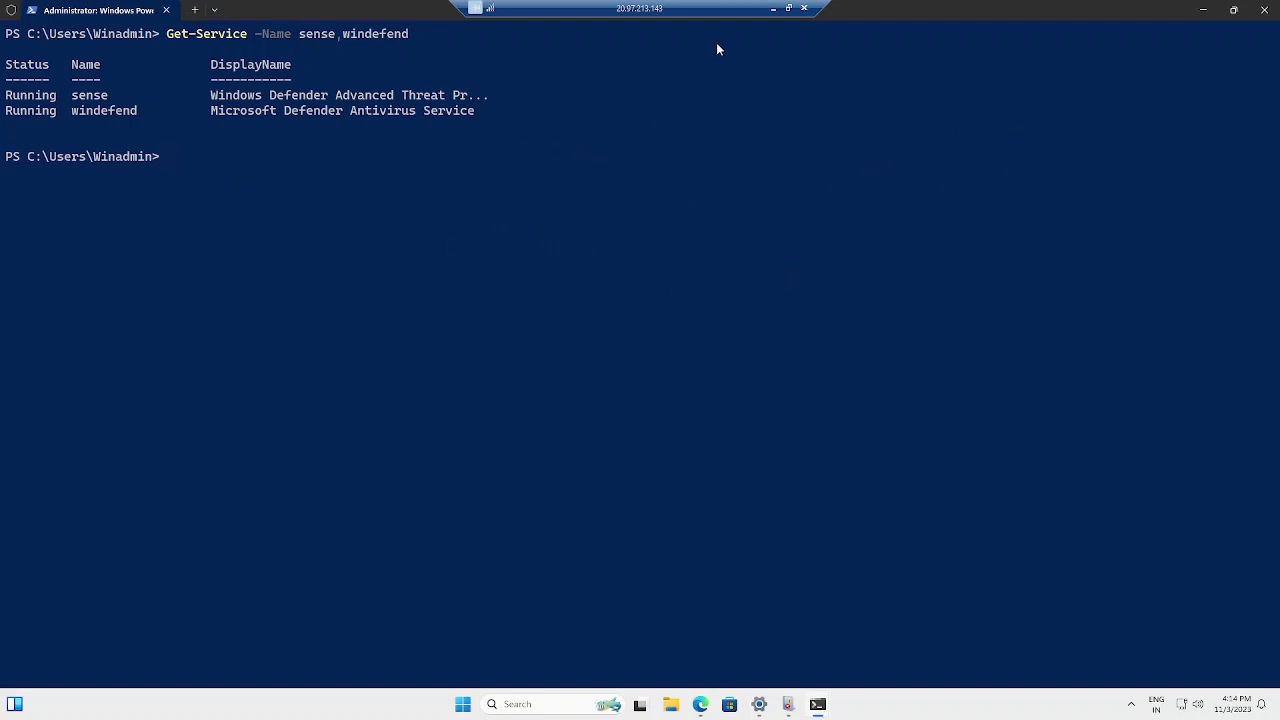
# - Minimize the remote desktop session and highlight the Method 3 text "Check the onboarding status using KQL query" in the Notepad notes
pyautogui.click(773, 8)
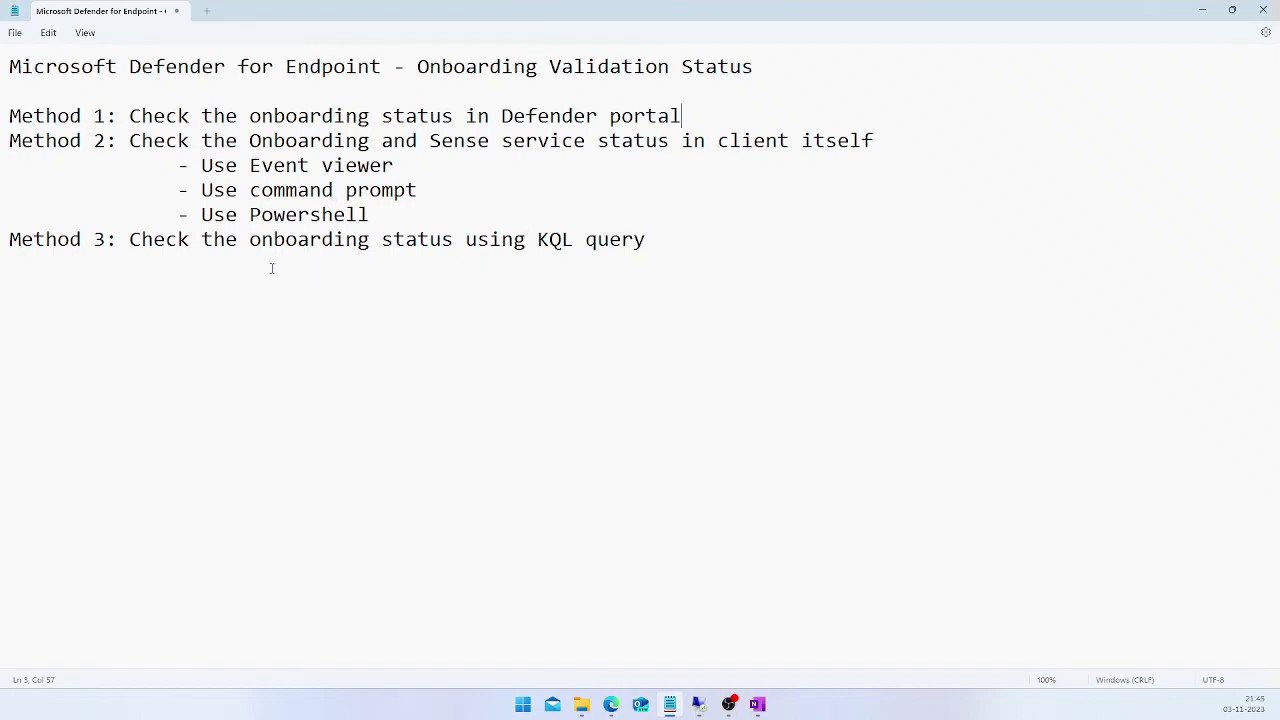
pyautogui.moveTo(129, 240); pyautogui.dragTo(648, 240)
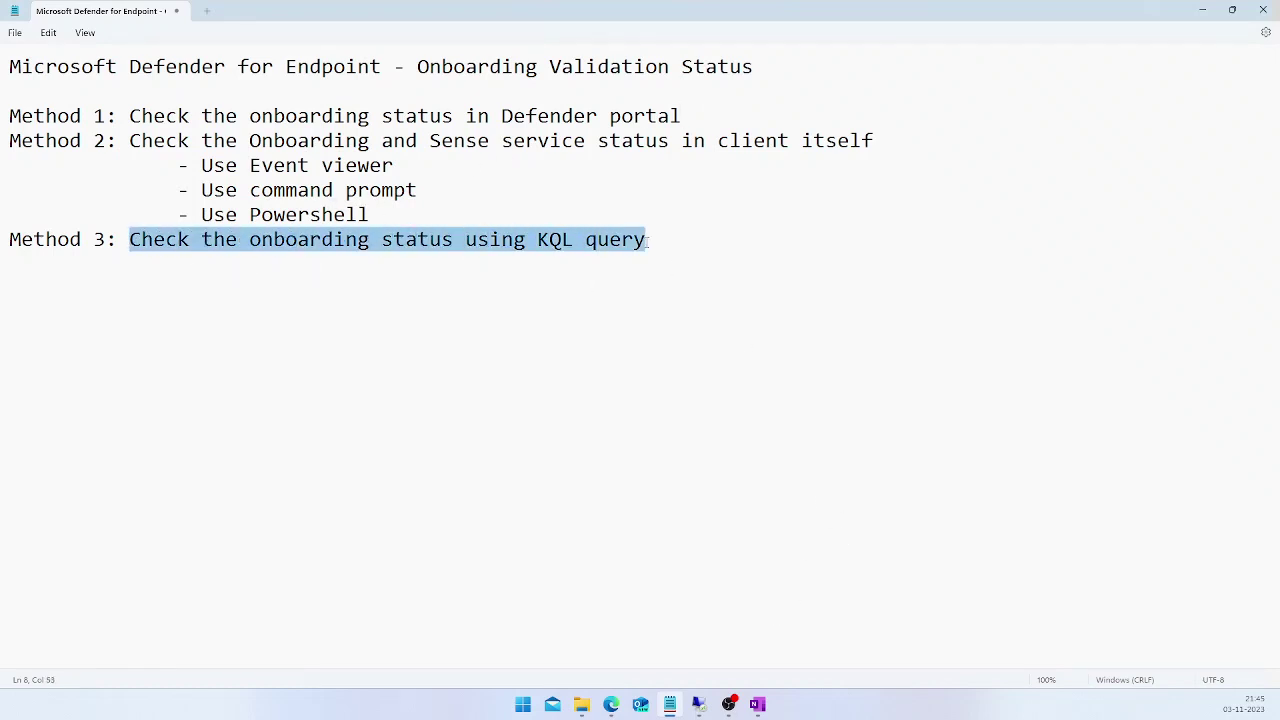
pyautogui.click(594, 346)
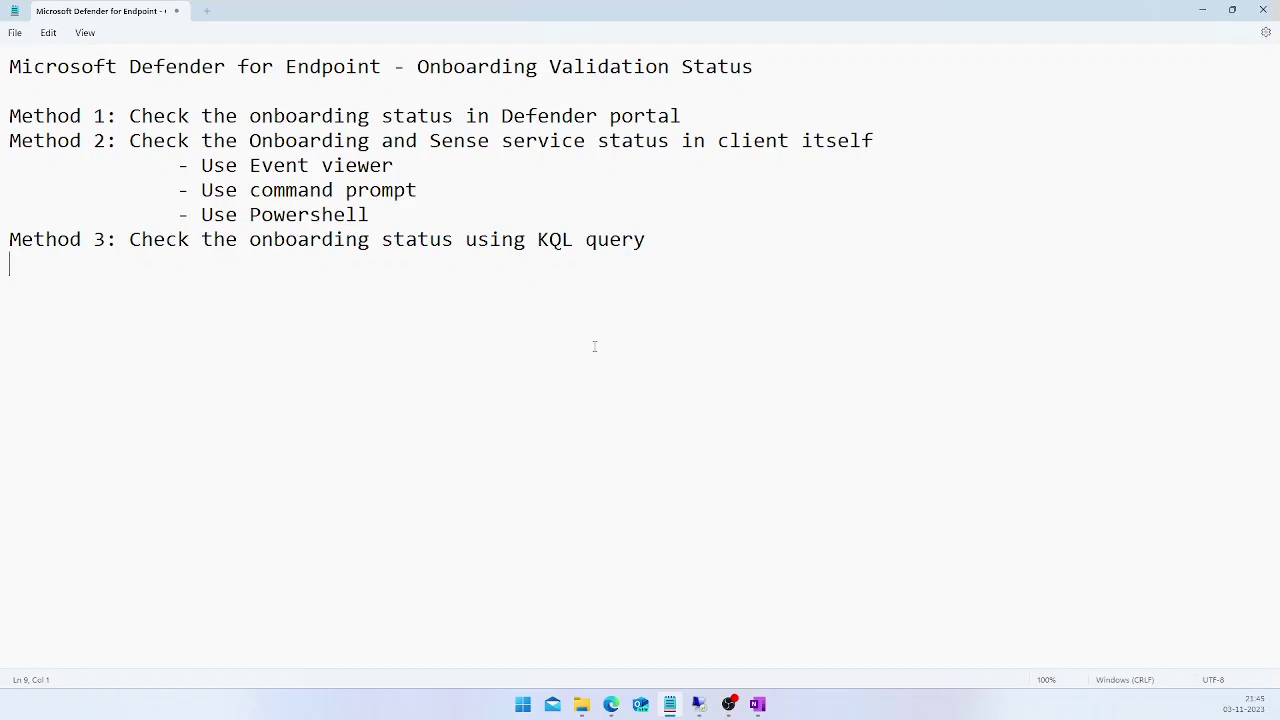
# - Switch to the Microsoft 365 Defender portal in Edge and open the Advanced hunting page
pyautogui.moveTo(611, 704)
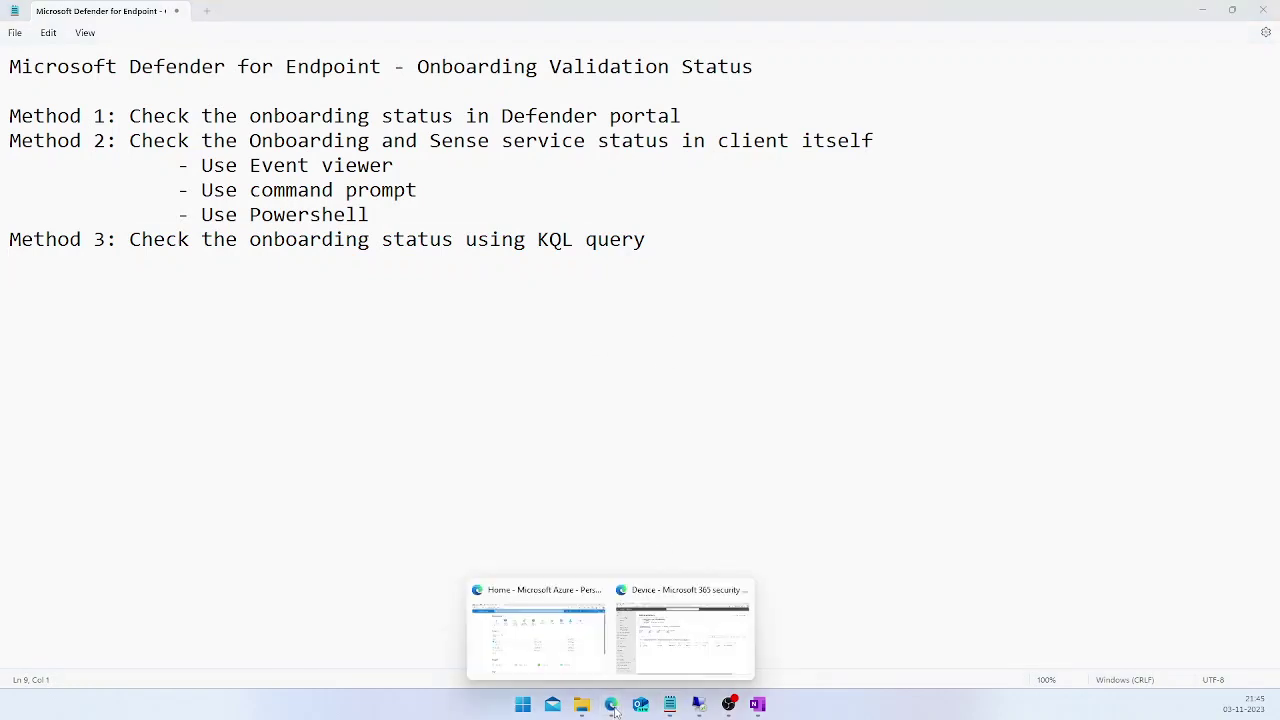
pyautogui.click(675, 653)
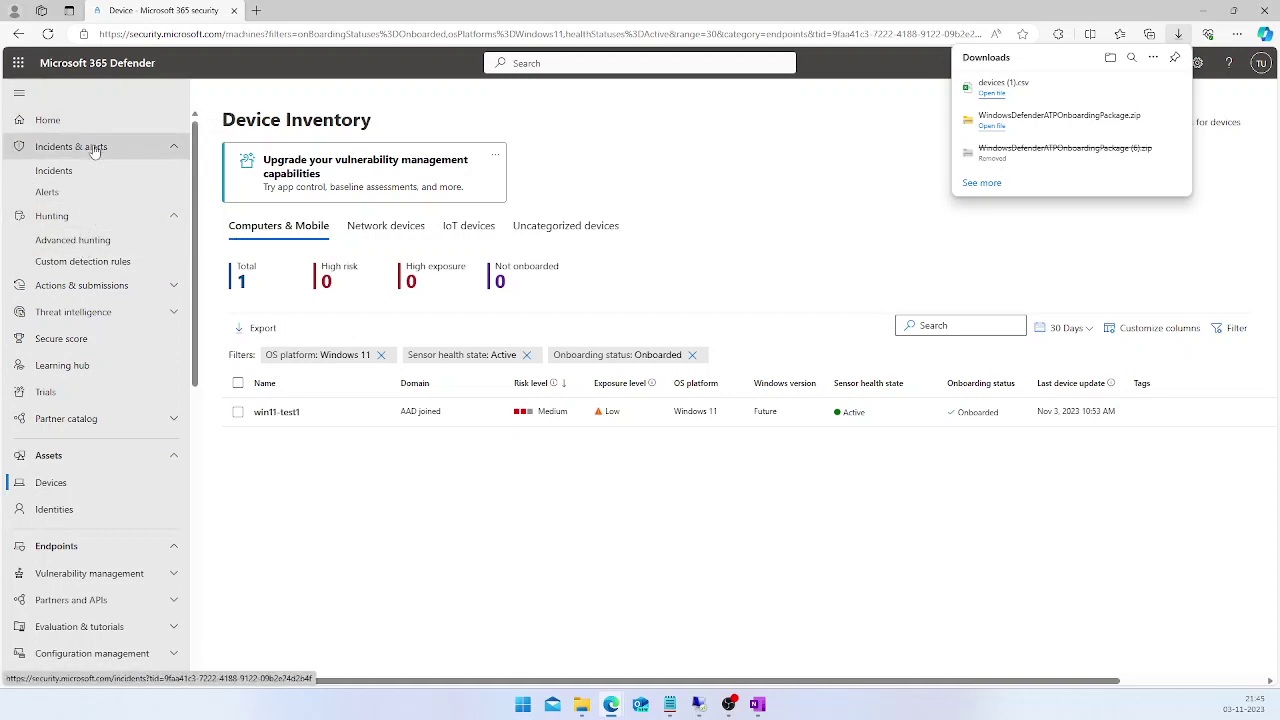
pyautogui.click(73, 241)
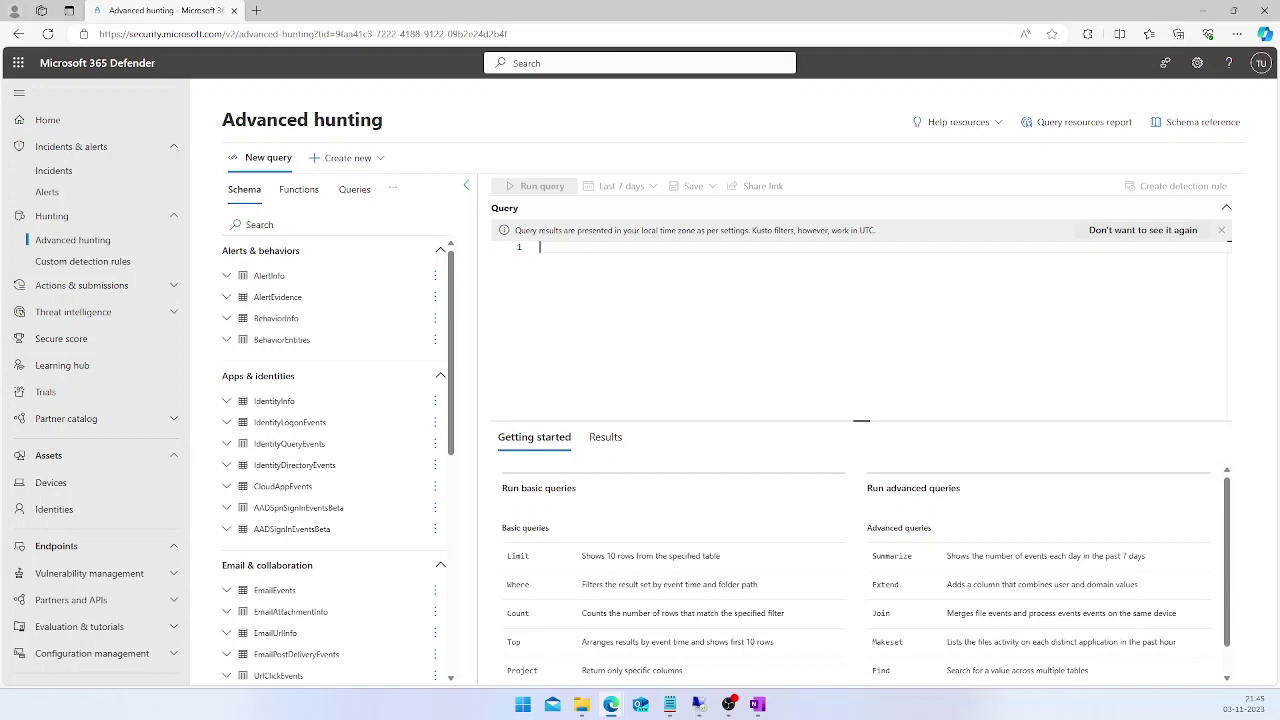
# - Enter the three-line hunting query "DeviceInfo | summarize arg_max(Timestamp, *) by DeviceName | project DeviceName, OnboardingStatus"
pyautogui.click(699, 705)
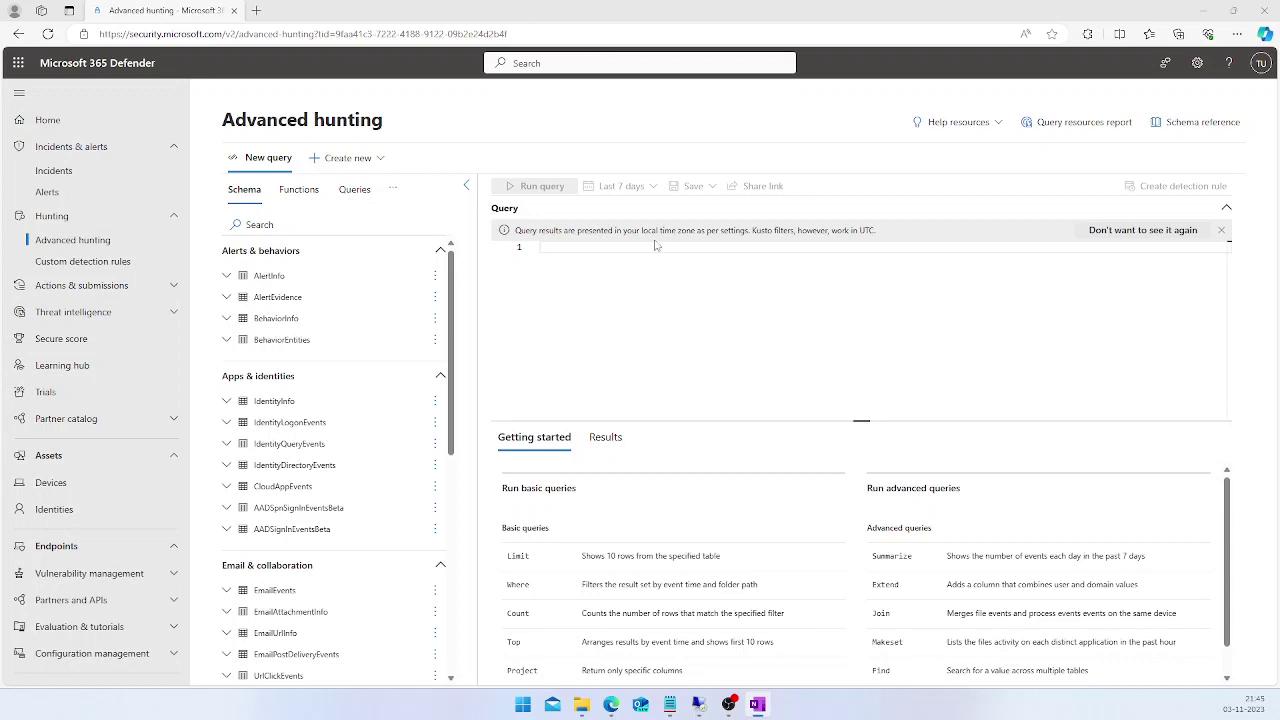
pyautogui.click(573, 248)
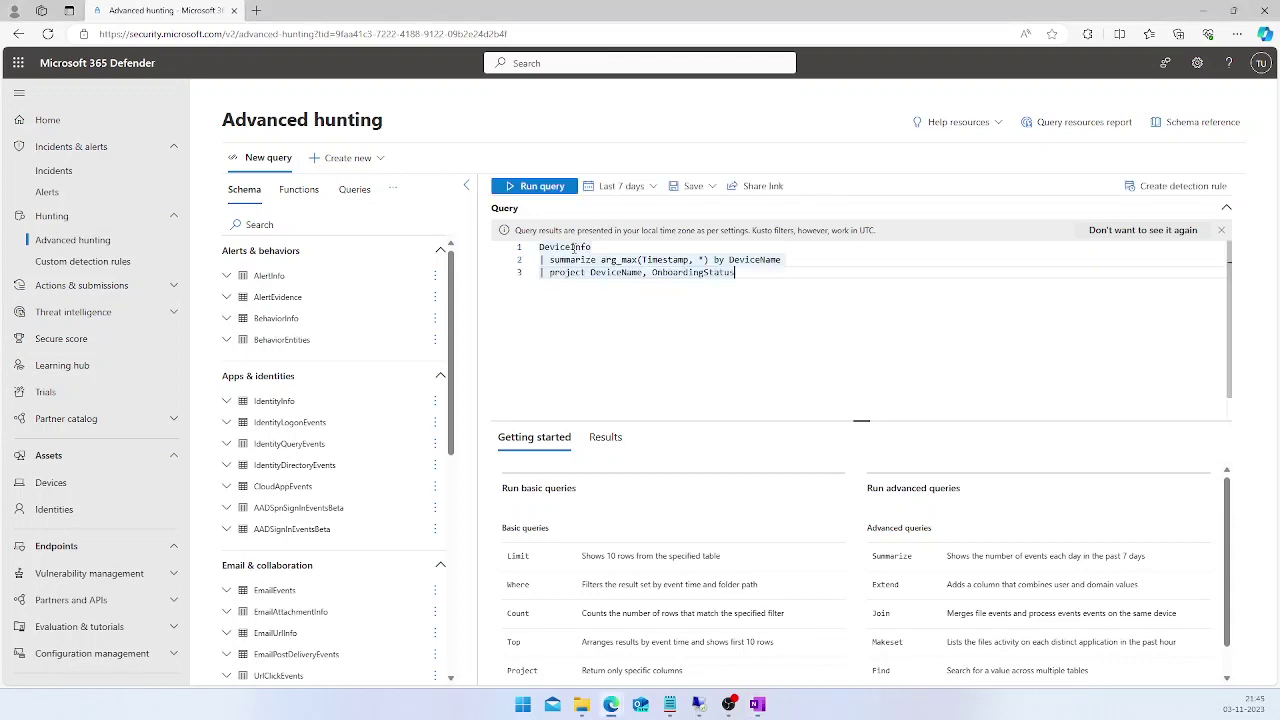
pyautogui.write('DeviceInfo | summarize arg_max(Timestamp, *) by DeviceName | project DeviceName, OnboardingStatus')
# - Run the DeviceInfo query to list each device's onboarding status, and return to the validation notes in Notepad
pyautogui.click(611, 247)
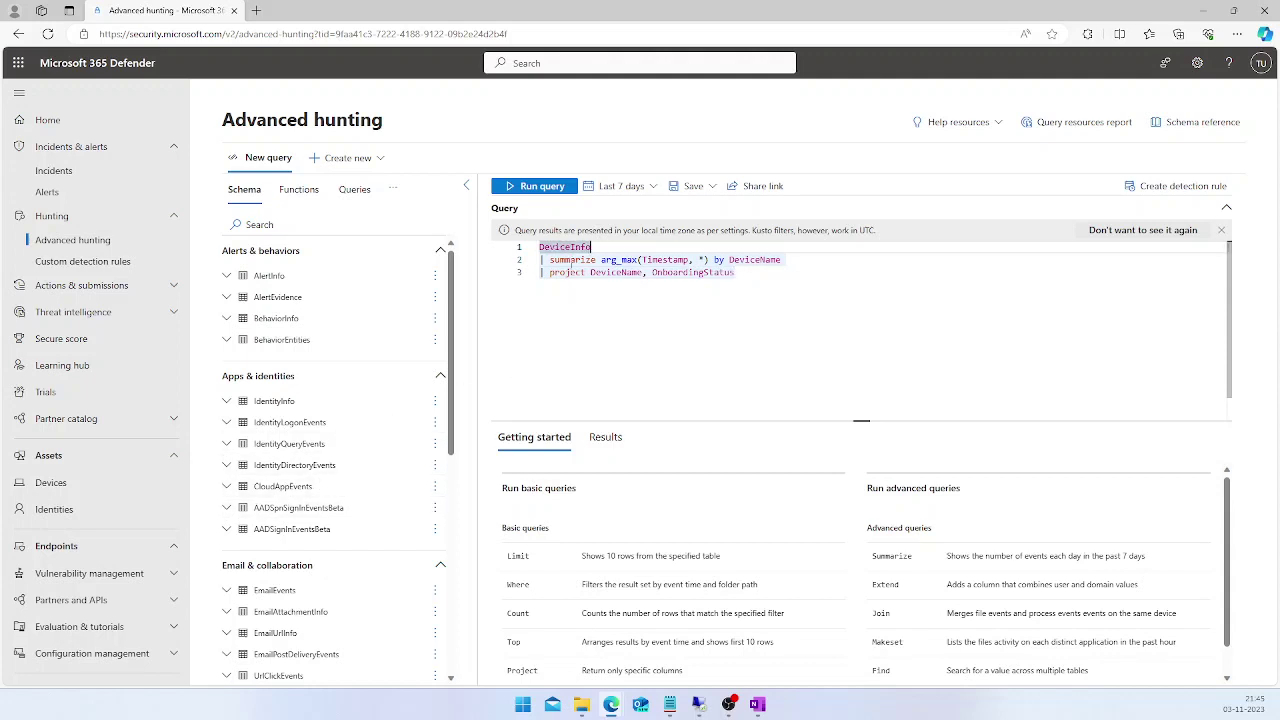
pyautogui.hotkey('shift', 'Home')
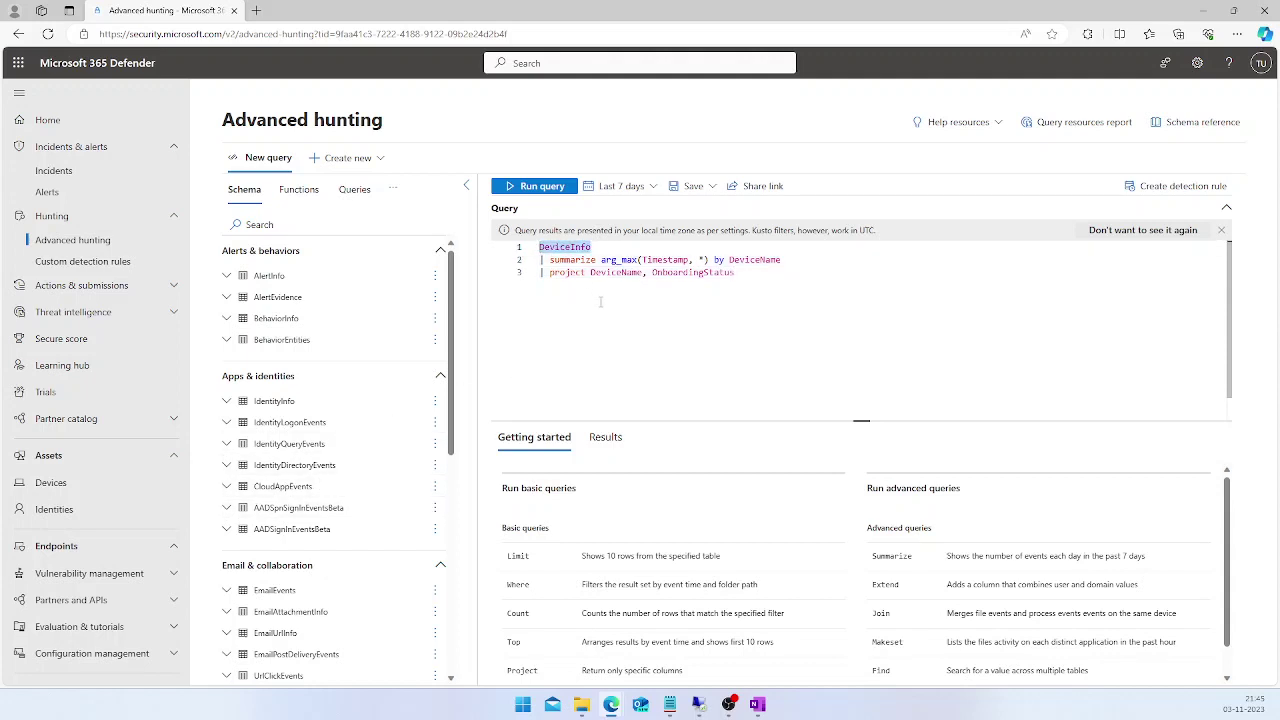
pyautogui.click(679, 288)
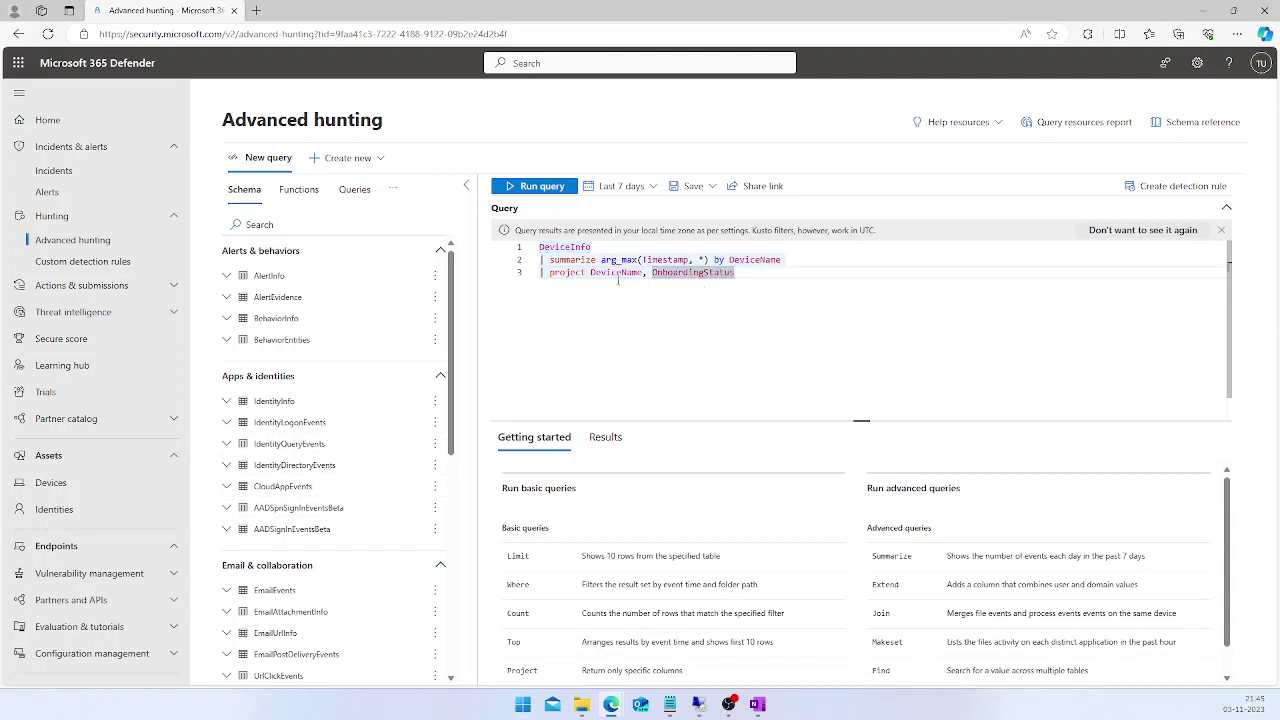
pyautogui.click(606, 273)
pyautogui.click(683, 274)
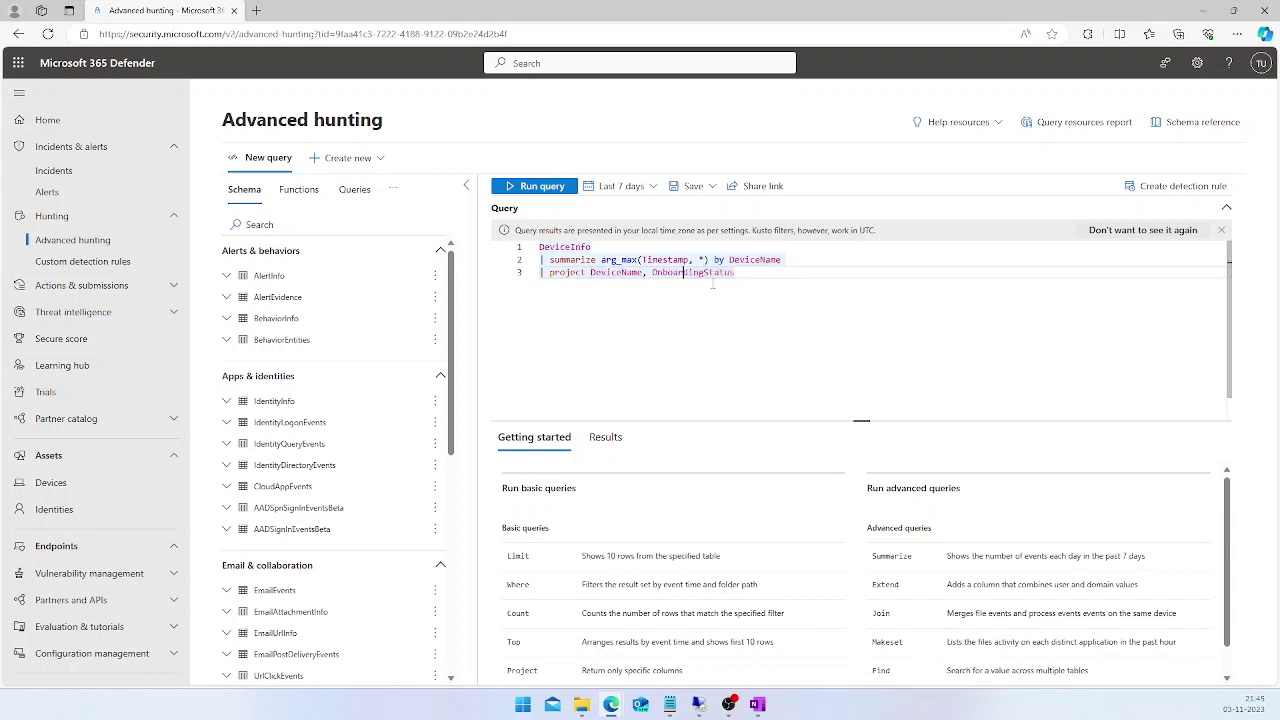
pyautogui.click(533, 186)
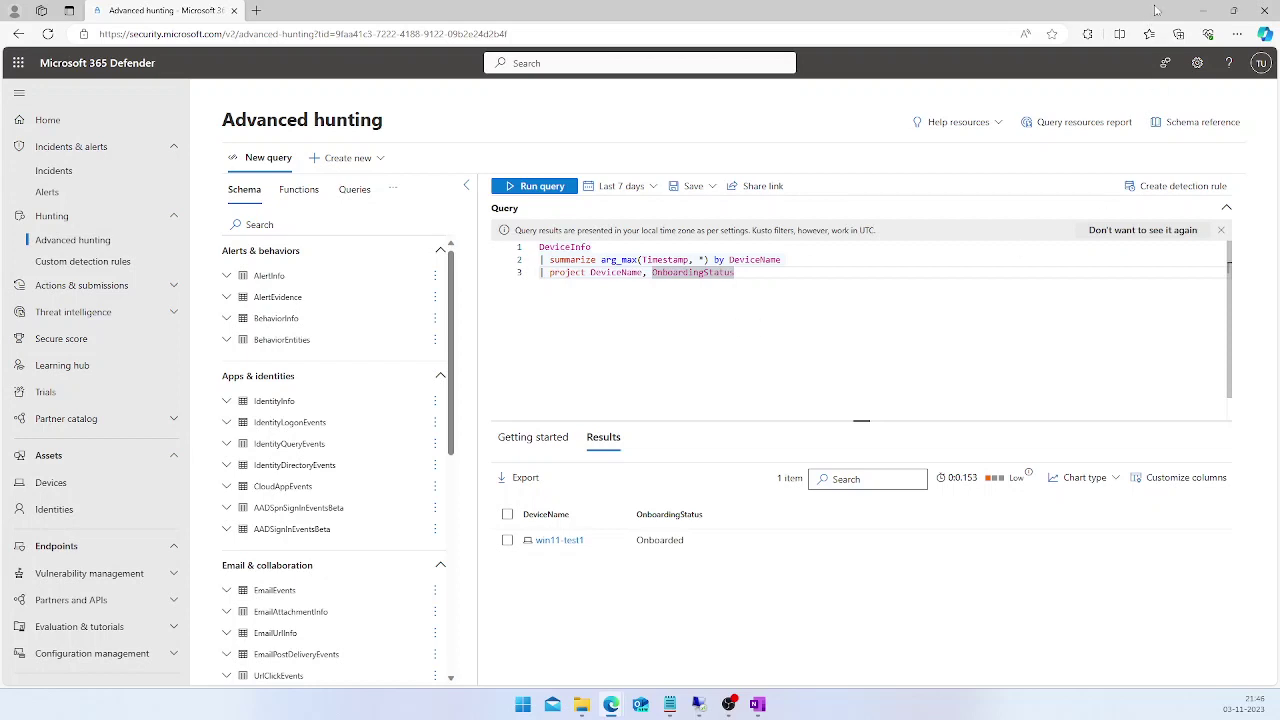
pyautogui.hotkey('alt', 'Tab')
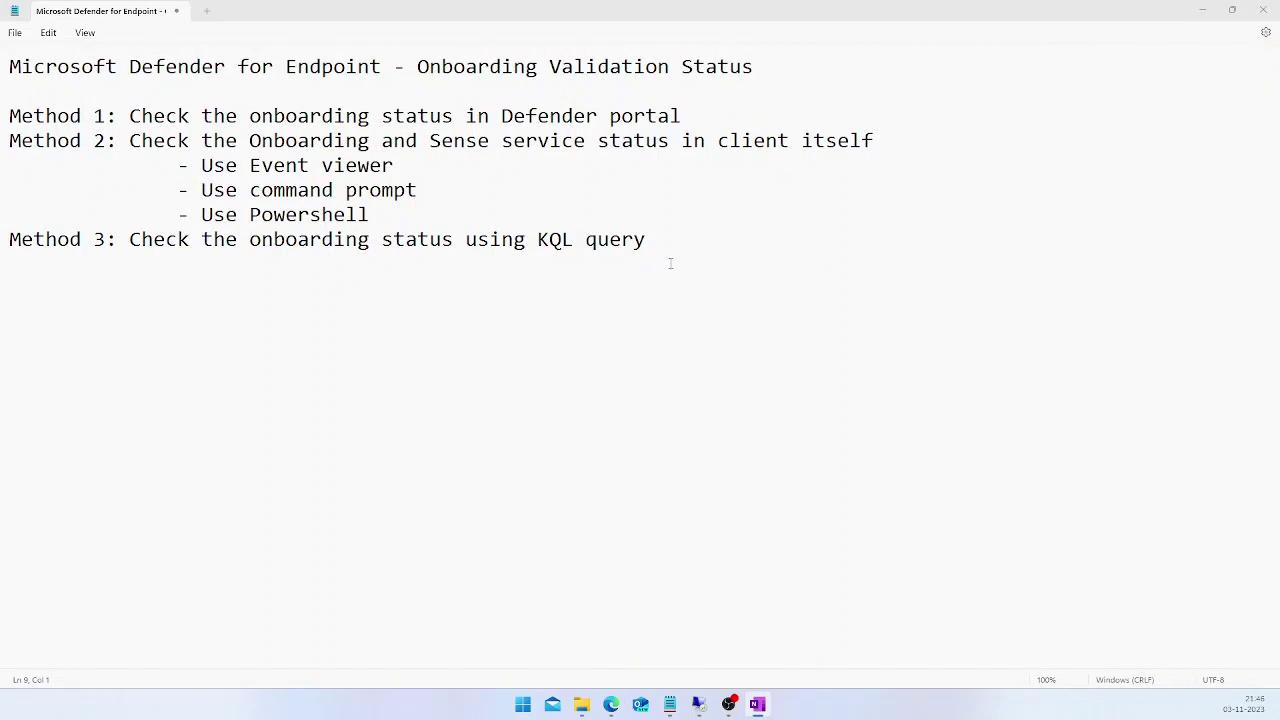